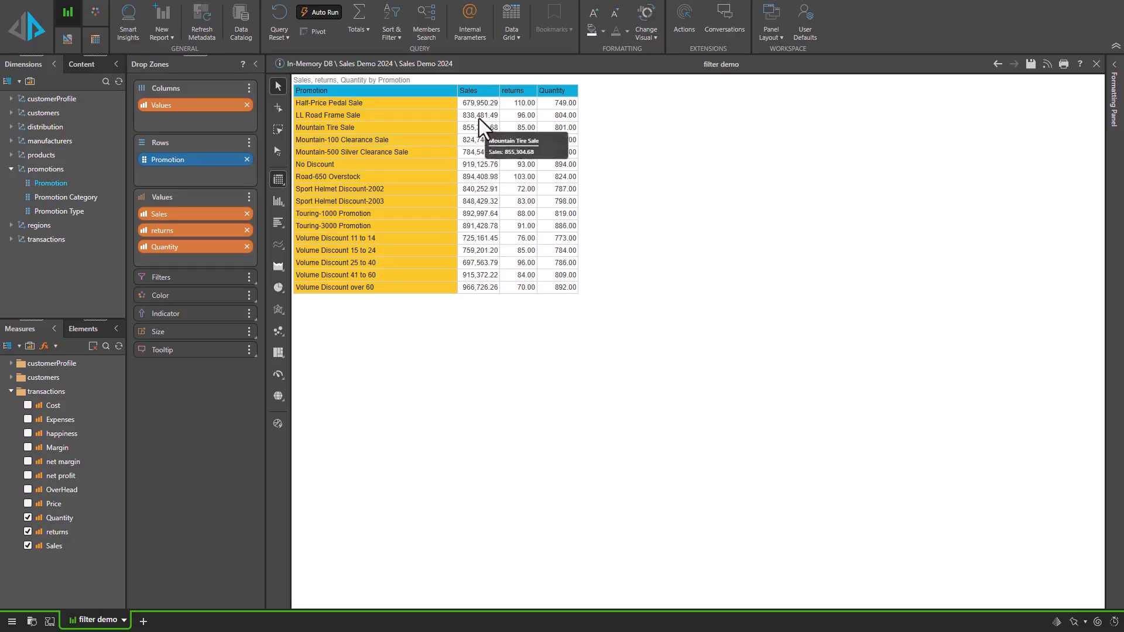
# Apply a Top 10 quick filter by count on Sales to the promotion rows.
pyautogui.rightClick(482, 91)
pyautogui.moveTo(518, 137)
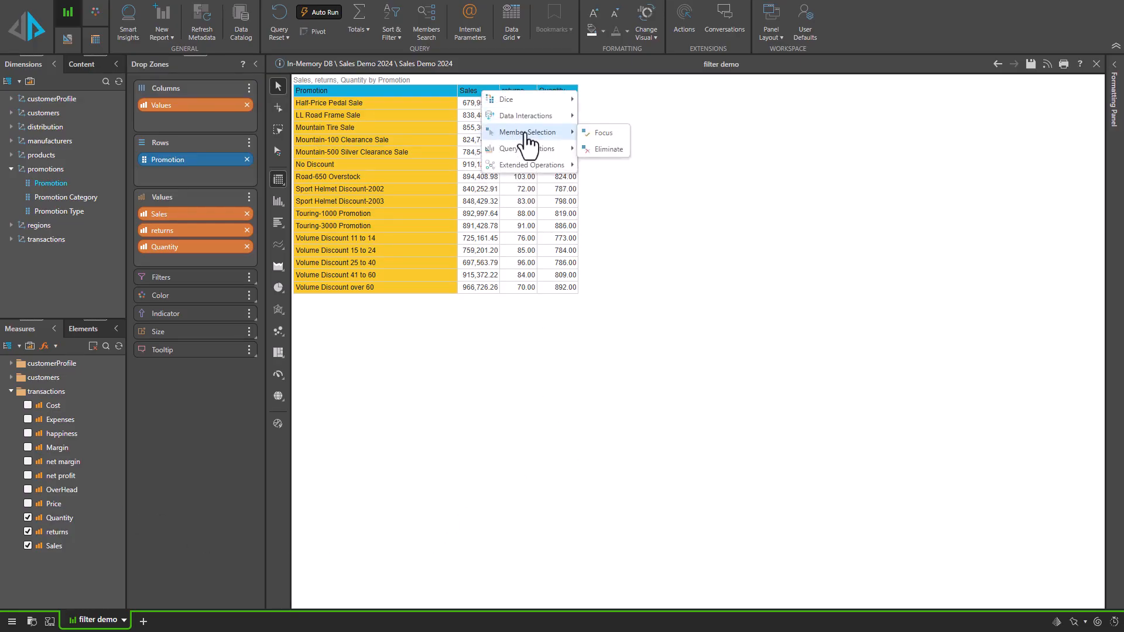
pyautogui.moveTo(624, 184)
pyautogui.moveTo(682, 182)
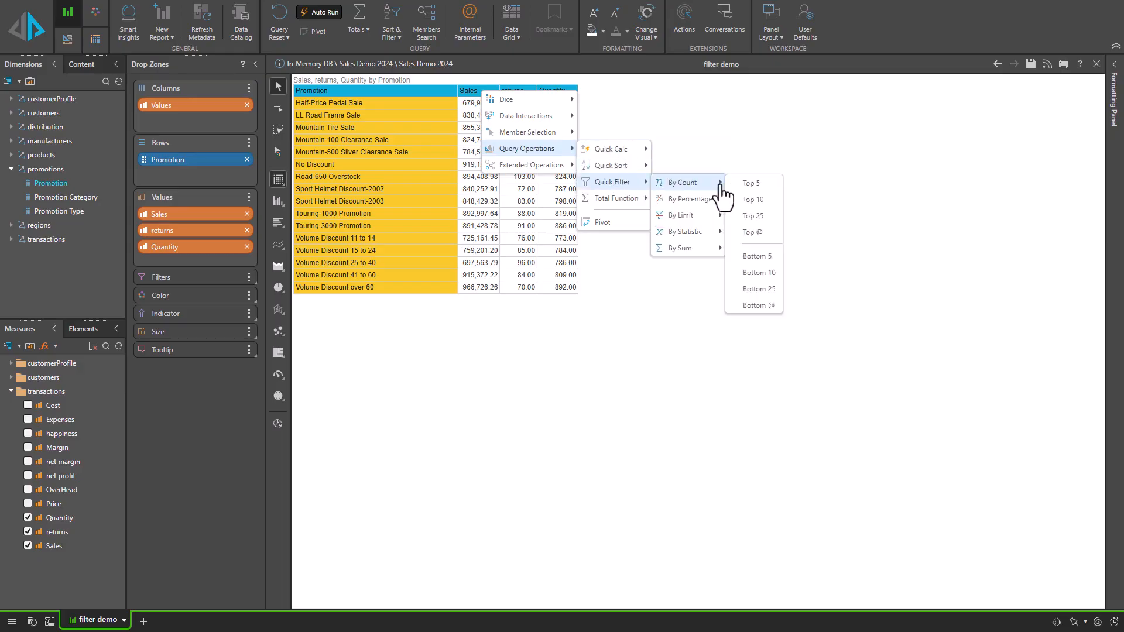
pyautogui.click(755, 208)
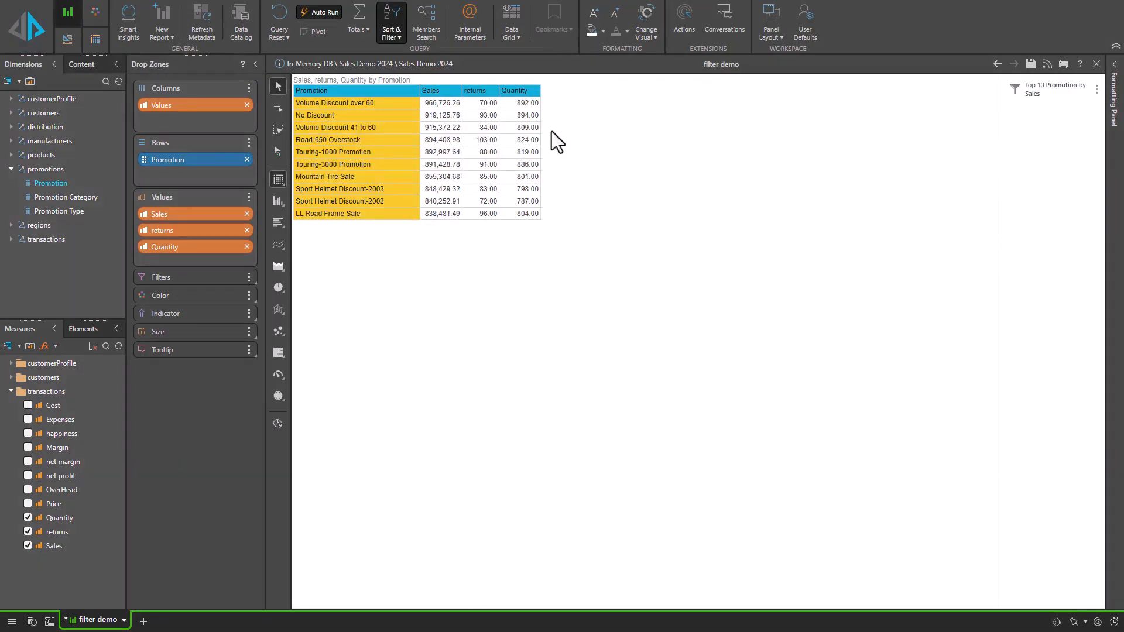
# Apply a further Top 5 quick filter by count on Quantity to the promotion rows.
pyautogui.rightClick(530, 95)
pyautogui.moveTo(565, 151)
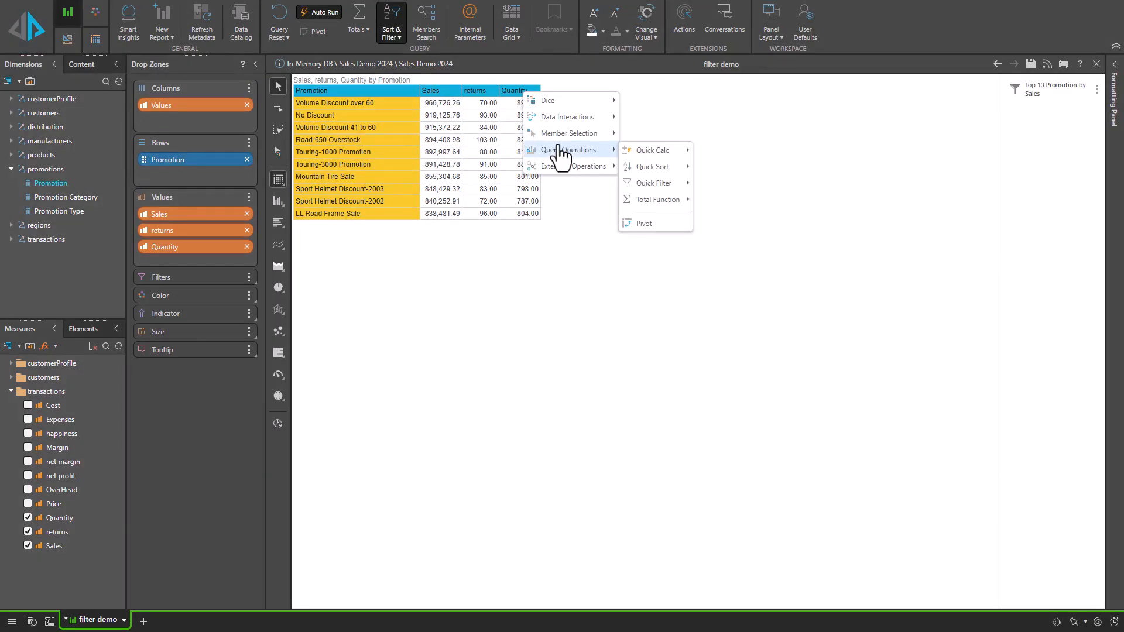
pyautogui.moveTo(659, 153)
pyautogui.moveTo(649, 184)
pyautogui.moveTo(725, 183)
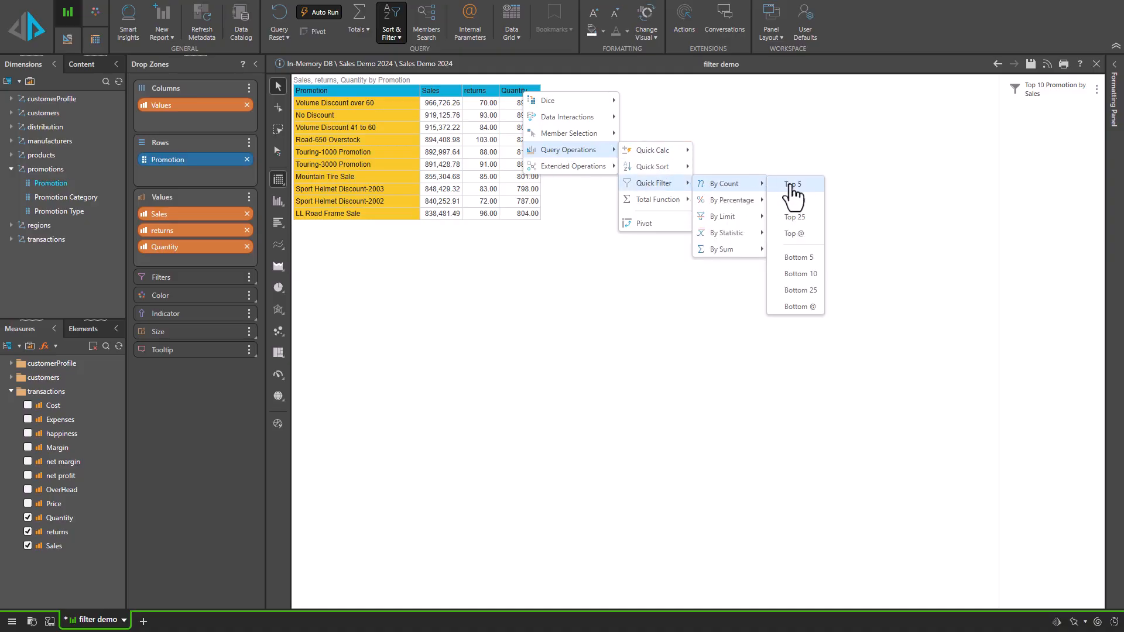
pyautogui.click(788, 190)
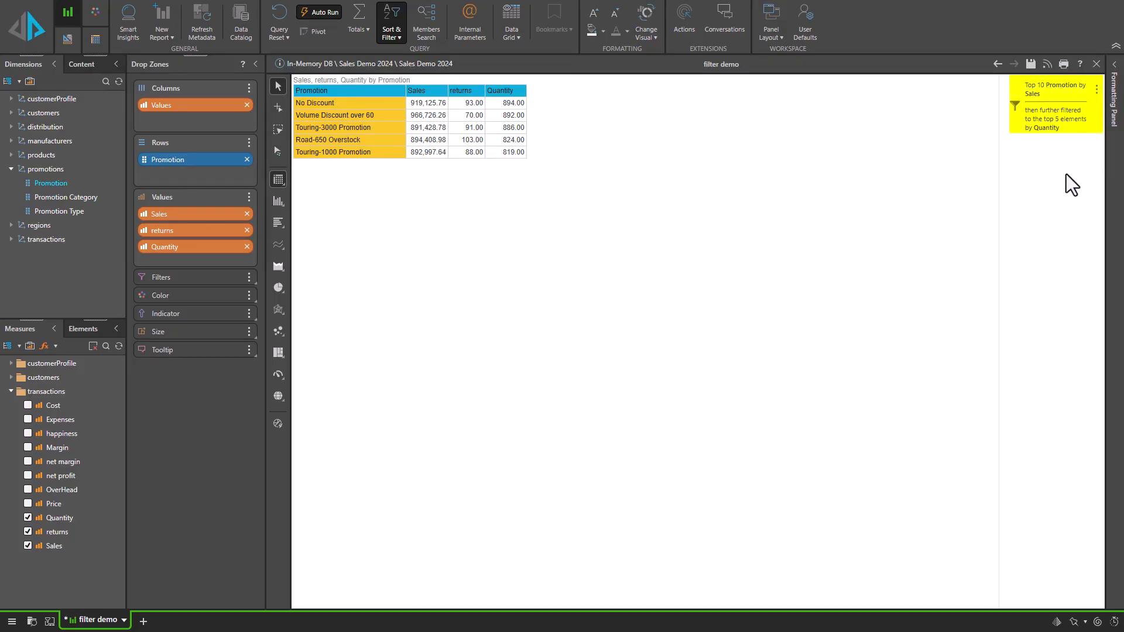
# Open the filter wizard and examine the Top 10 and Top 5 filters and their combination options.
pyautogui.click(391, 34)
pyautogui.click(402, 71)
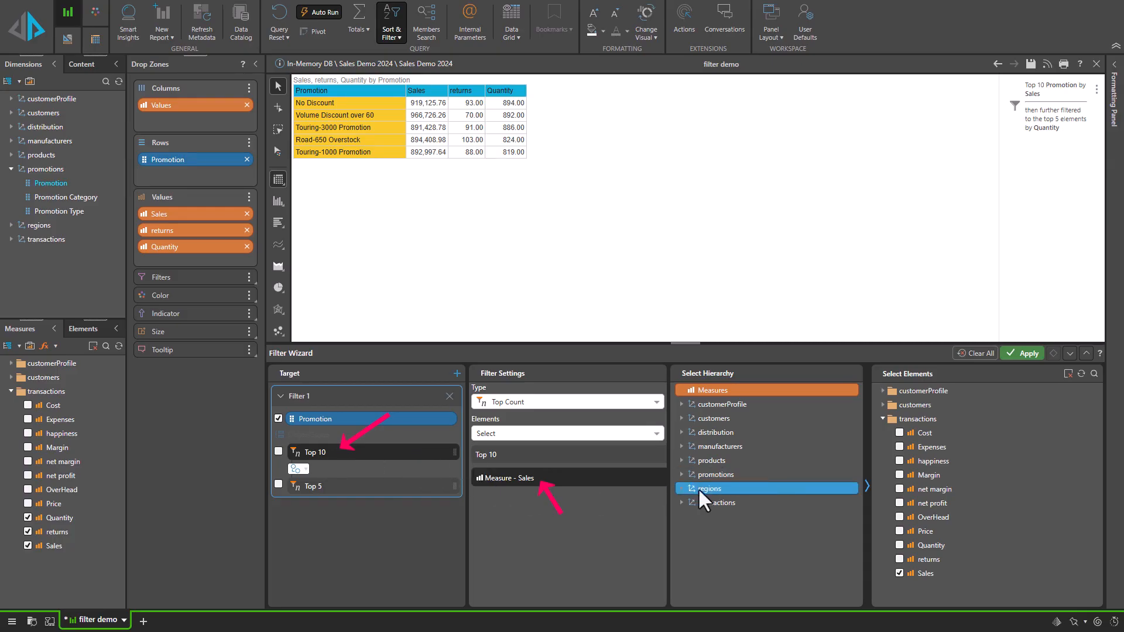
pyautogui.click(351, 490)
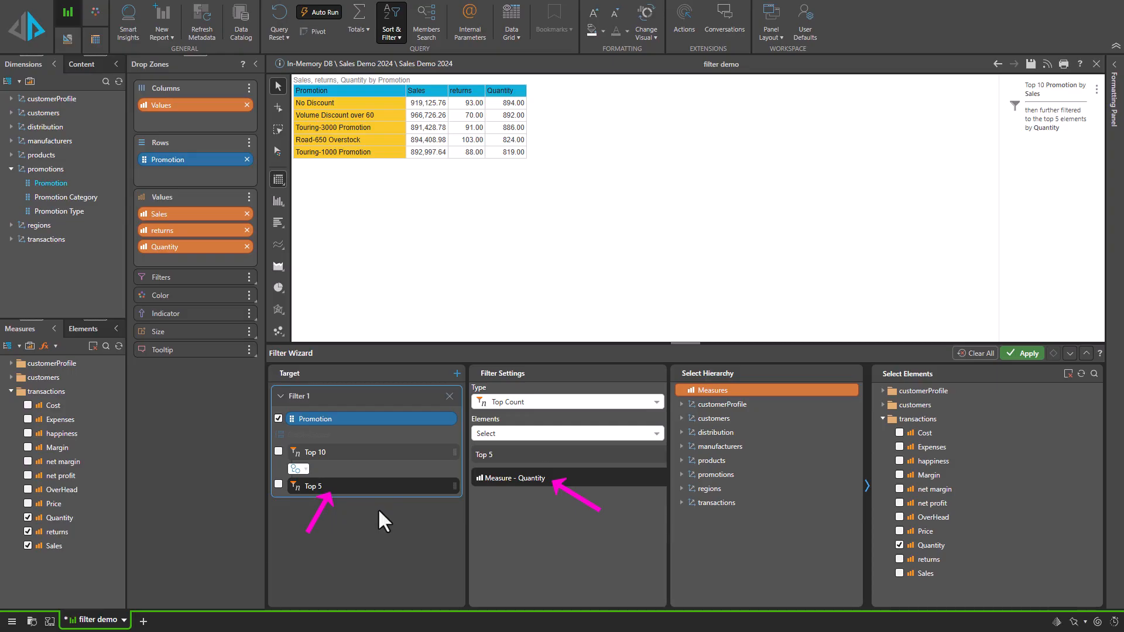
pyautogui.click(299, 469)
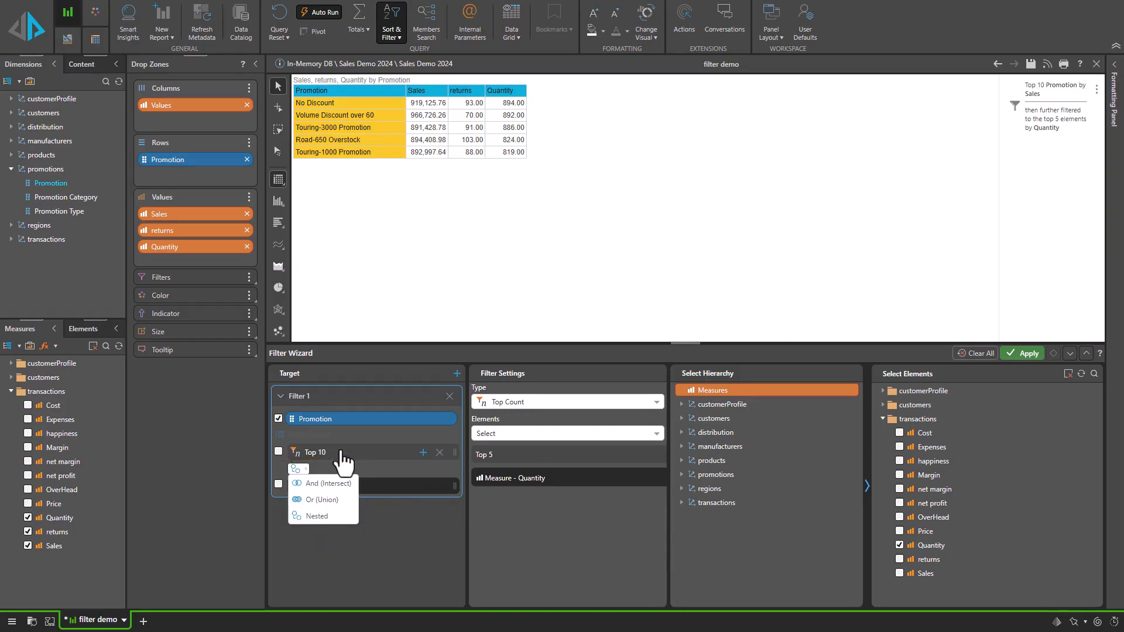
pyautogui.click(402, 536)
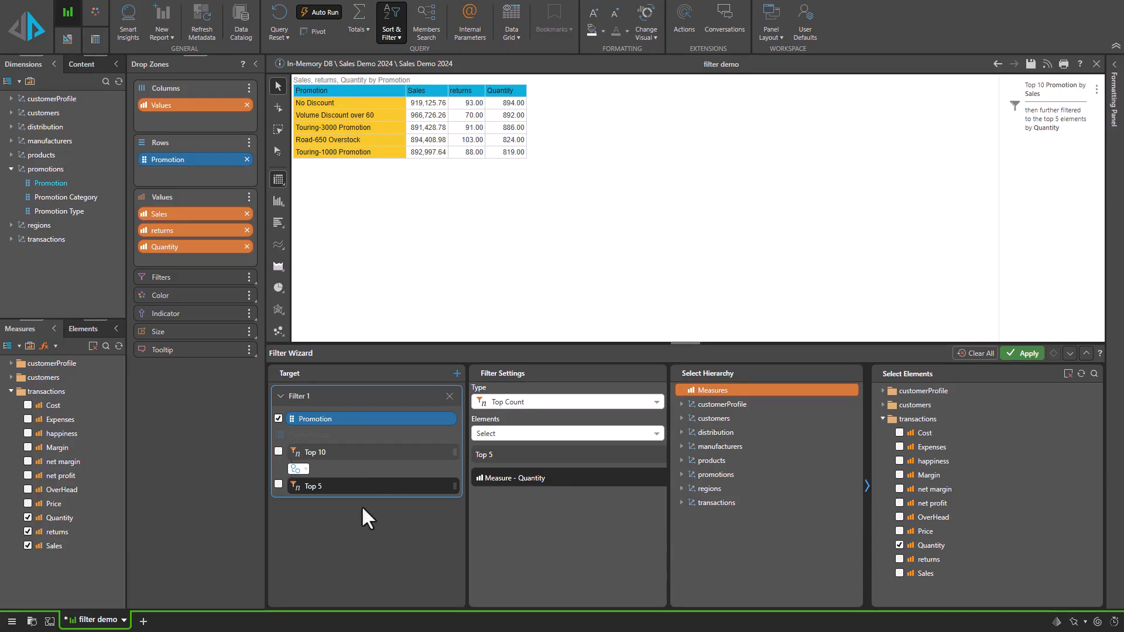
pyautogui.click(357, 453)
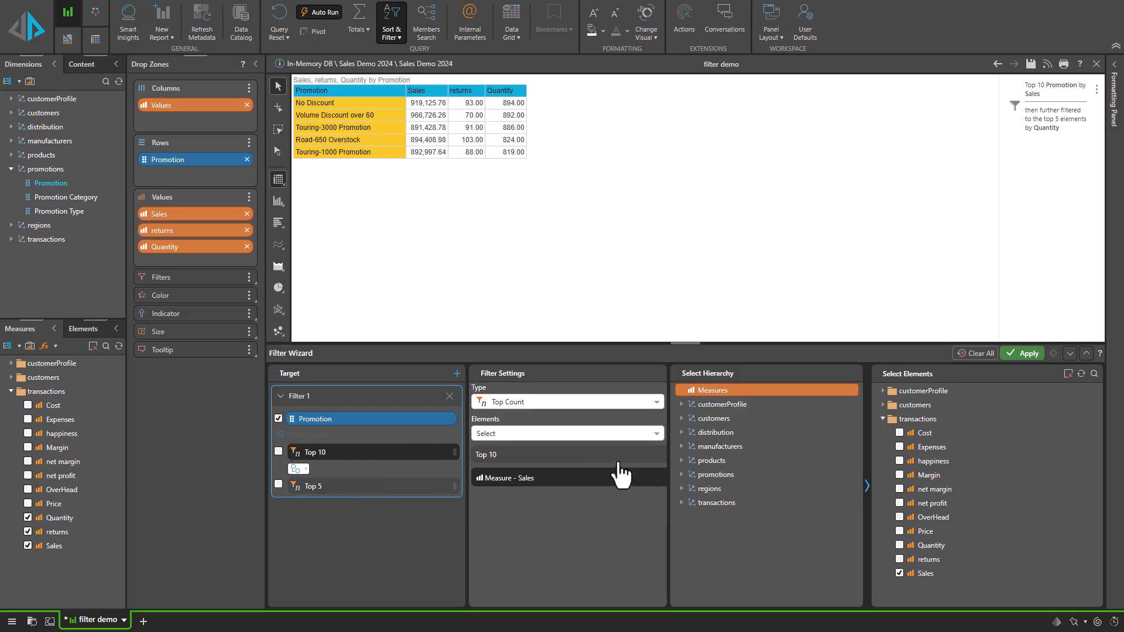
# Set the Sales count filter's value to 5.
pyautogui.click(563, 455)
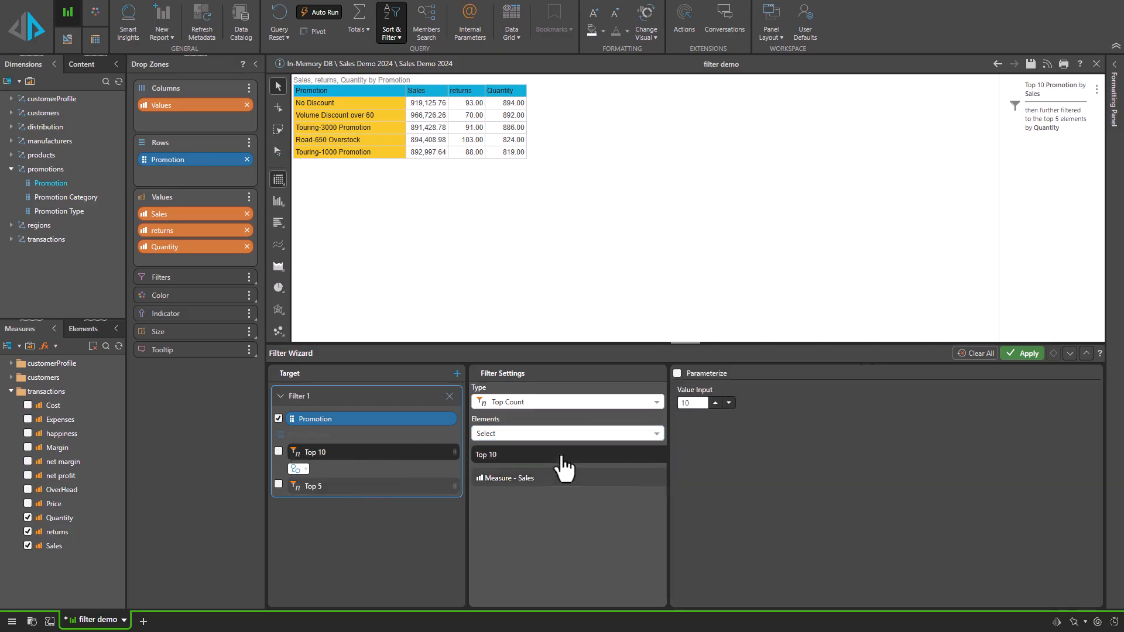
pyautogui.click(728, 404)
pyautogui.click(729, 405)
pyautogui.click(728, 404)
pyautogui.click(728, 405)
pyautogui.click(728, 405)
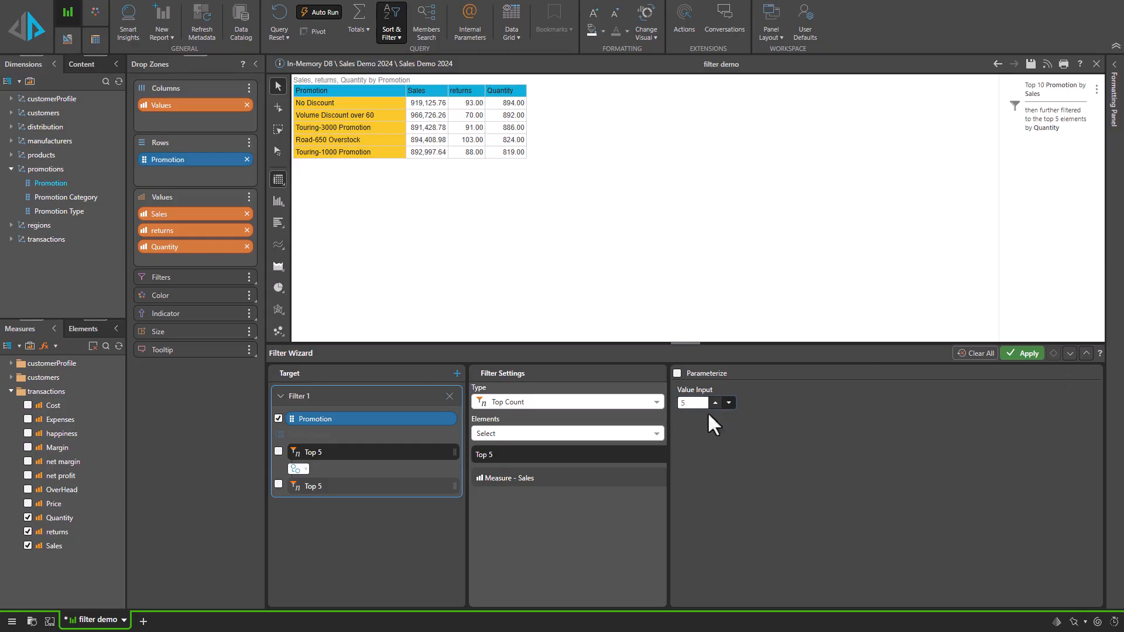
# Change the Quantity filter's type to Bottom Count.
pyautogui.click(339, 487)
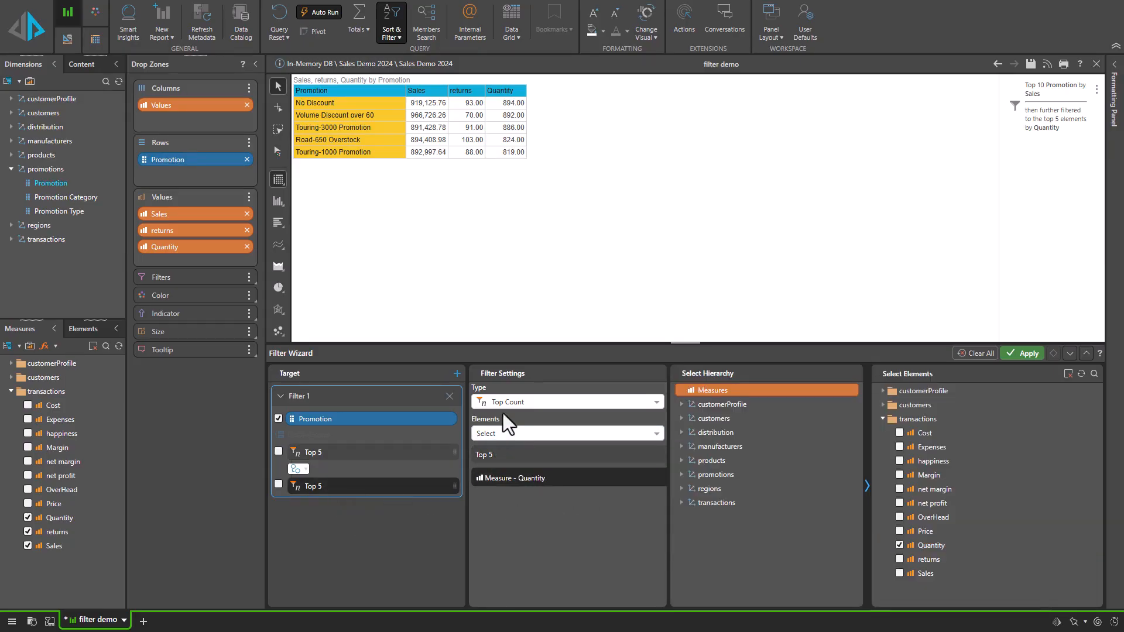
pyautogui.click(506, 403)
pyautogui.click(508, 433)
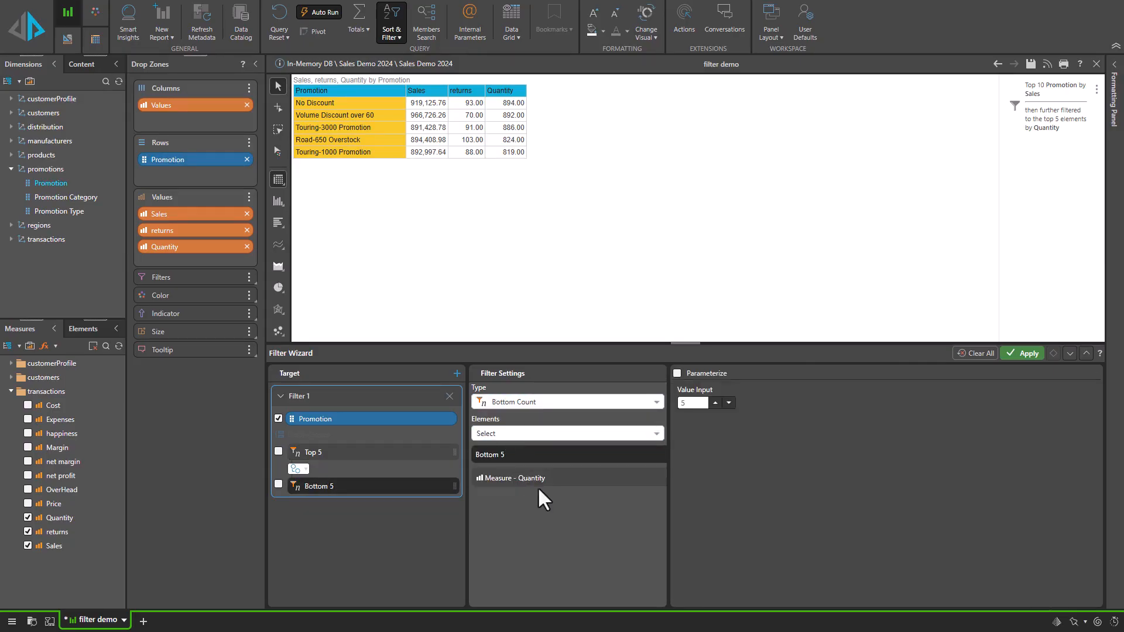
# Combine the two filters with Or (Union) and apply the filter wizard.
pyautogui.click(298, 469)
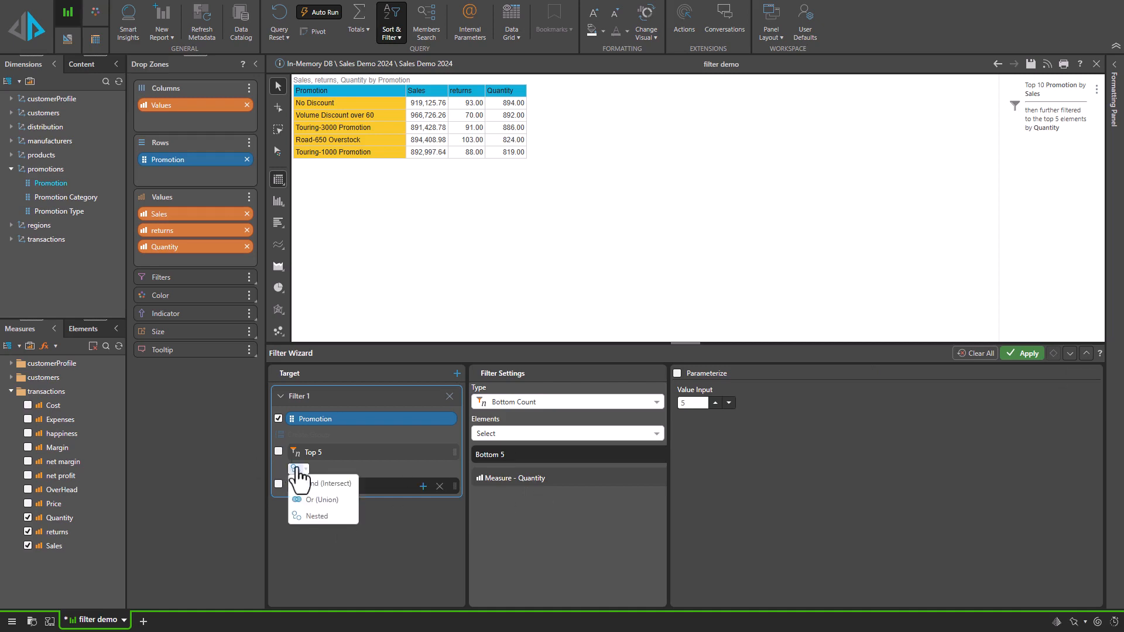
pyautogui.click(319, 500)
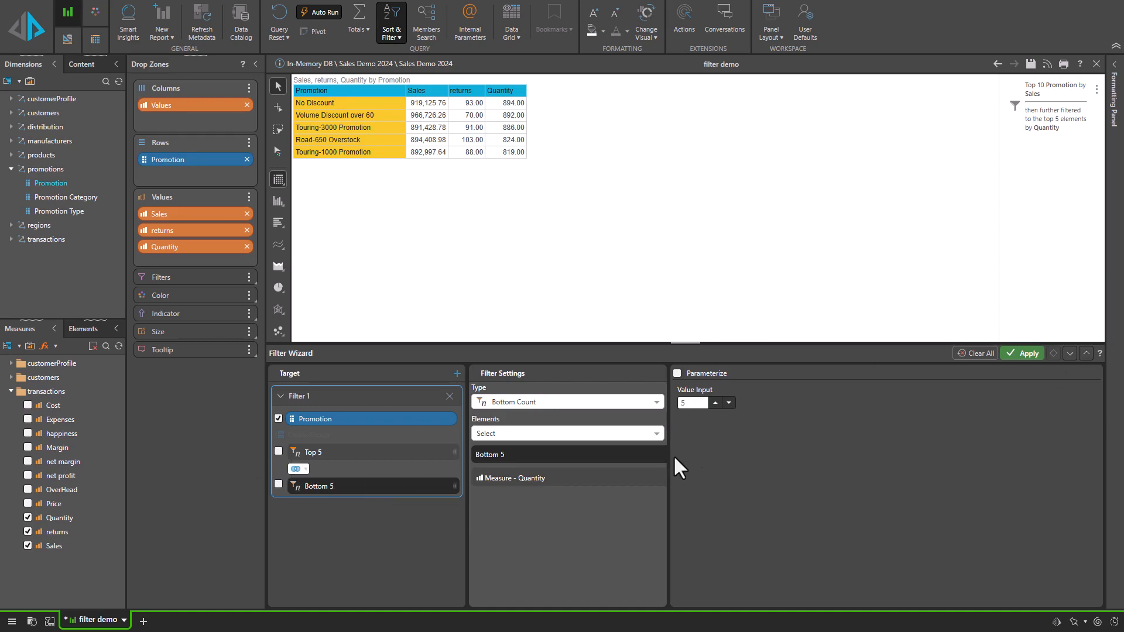
pyautogui.click(1029, 357)
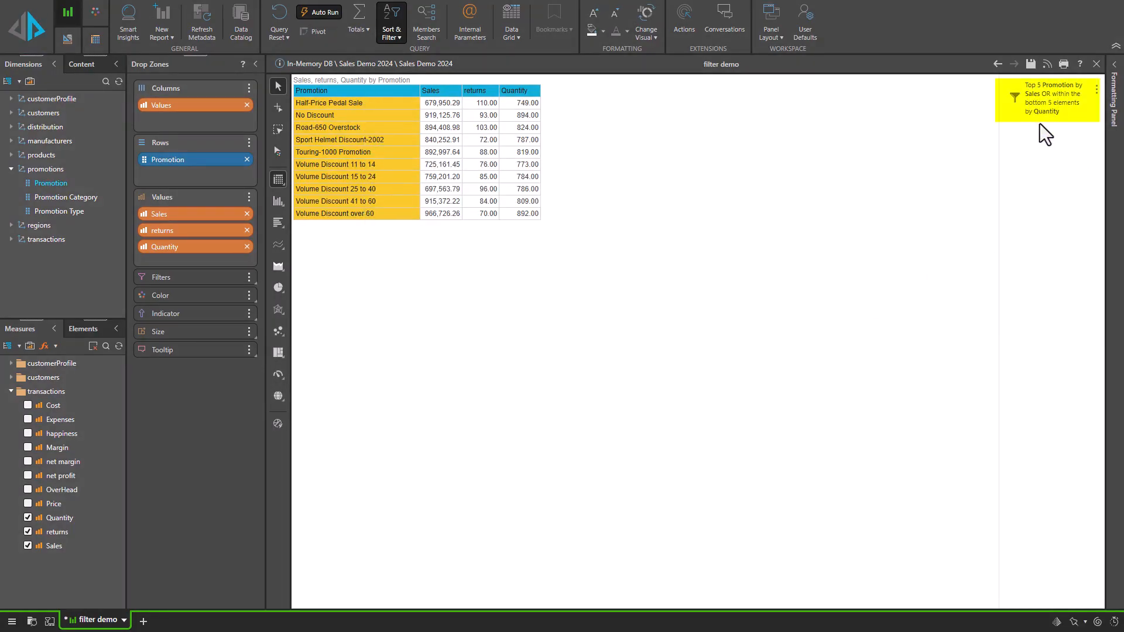
# Reopen the filter wizard and set the Sales top count filter's value to 7.
pyautogui.click(389, 53)
pyautogui.click(421, 110)
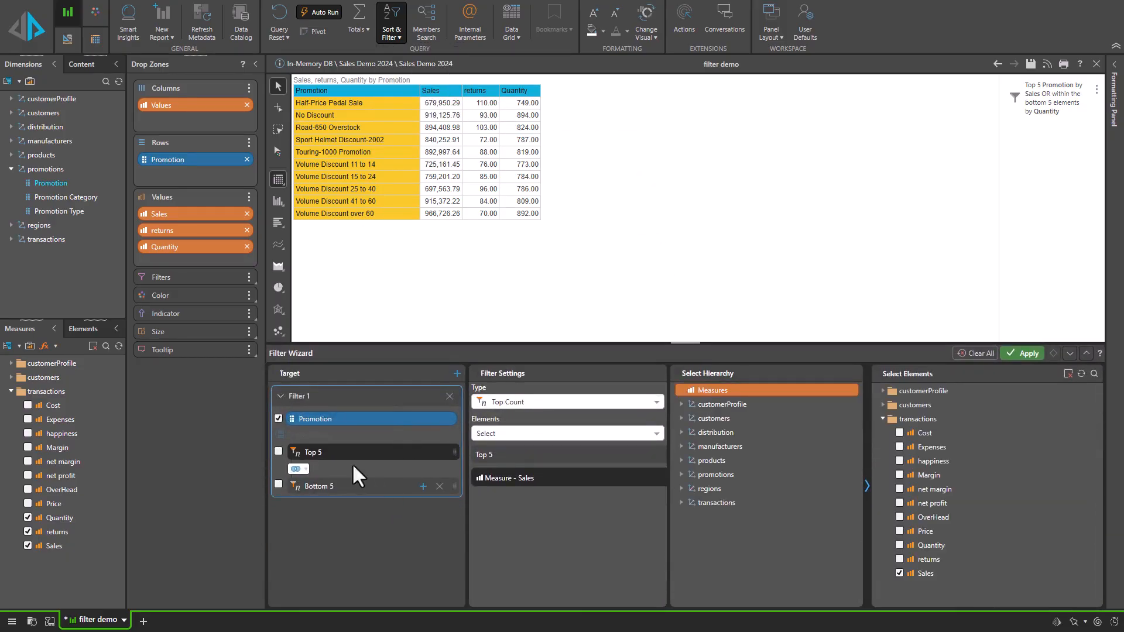
pyautogui.click(550, 455)
pyautogui.click(715, 403)
pyautogui.click(714, 403)
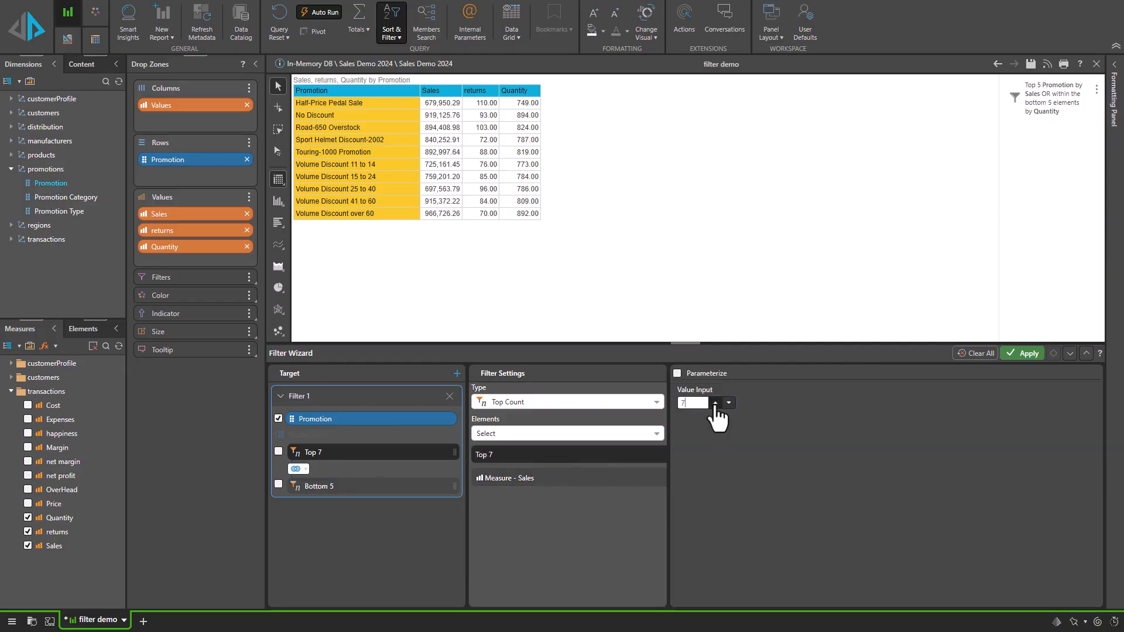
# Set the Quantity bottom count filter's value to 7.
pyautogui.click(336, 489)
pyautogui.click(606, 455)
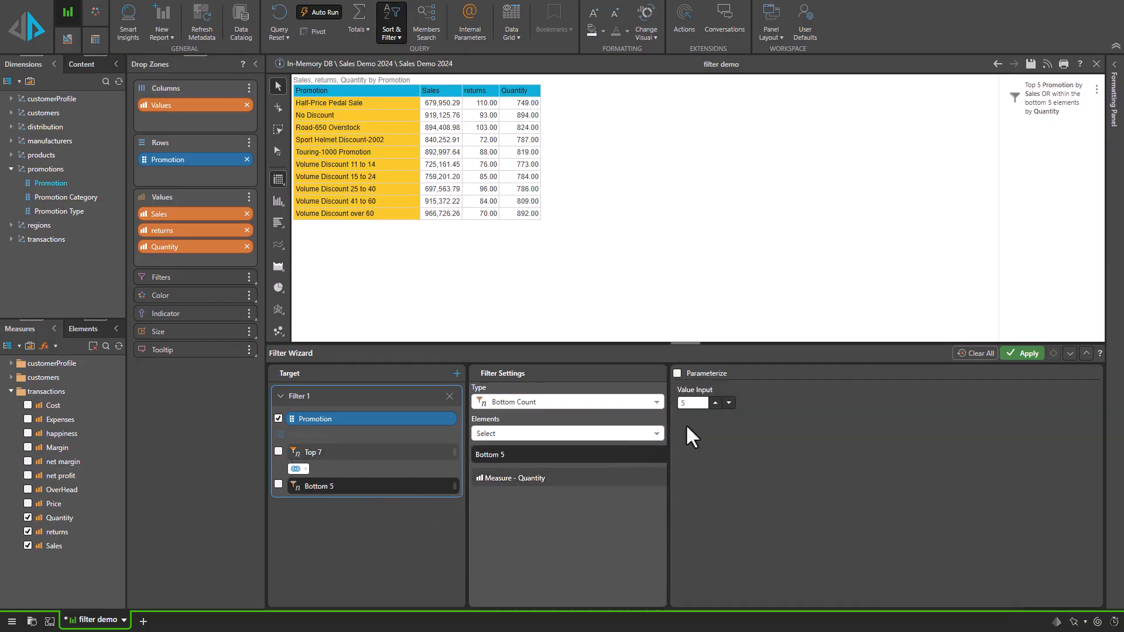
pyautogui.click(715, 403)
pyautogui.click(715, 402)
# Switch the filter combination to And (Intersect) and apply the wizard.
pyautogui.click(298, 469)
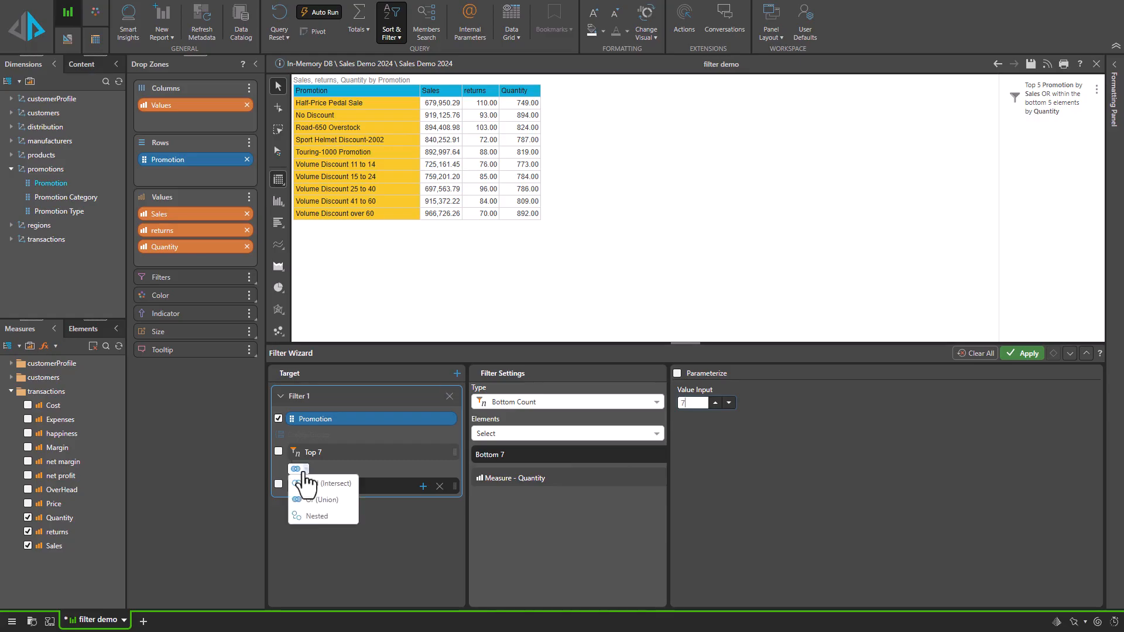
pyautogui.click(321, 484)
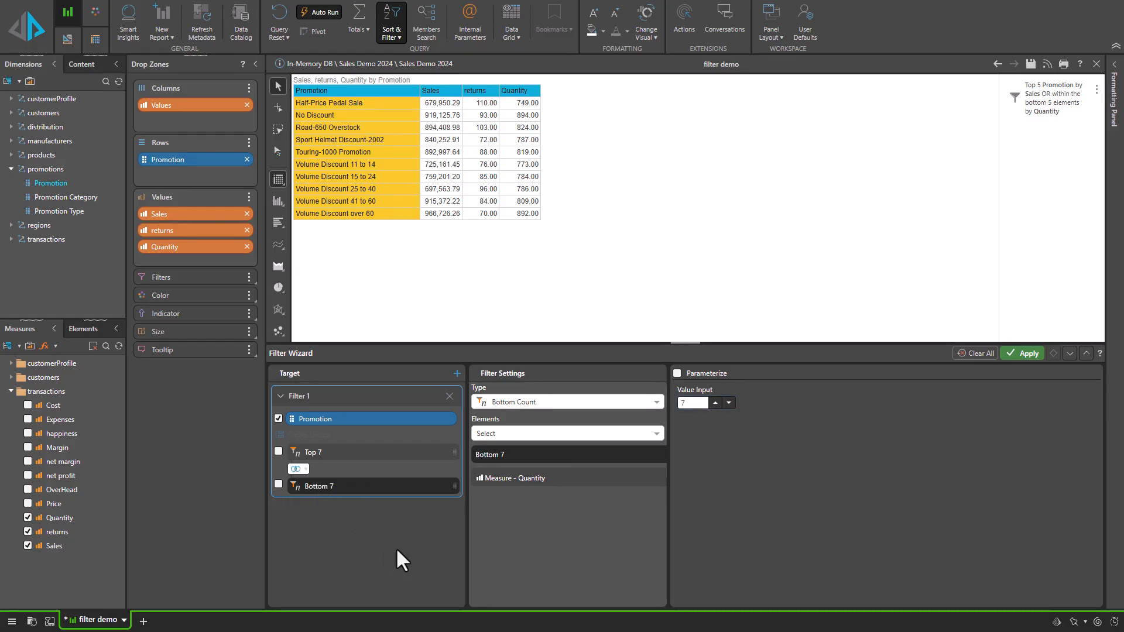
pyautogui.click(1025, 353)
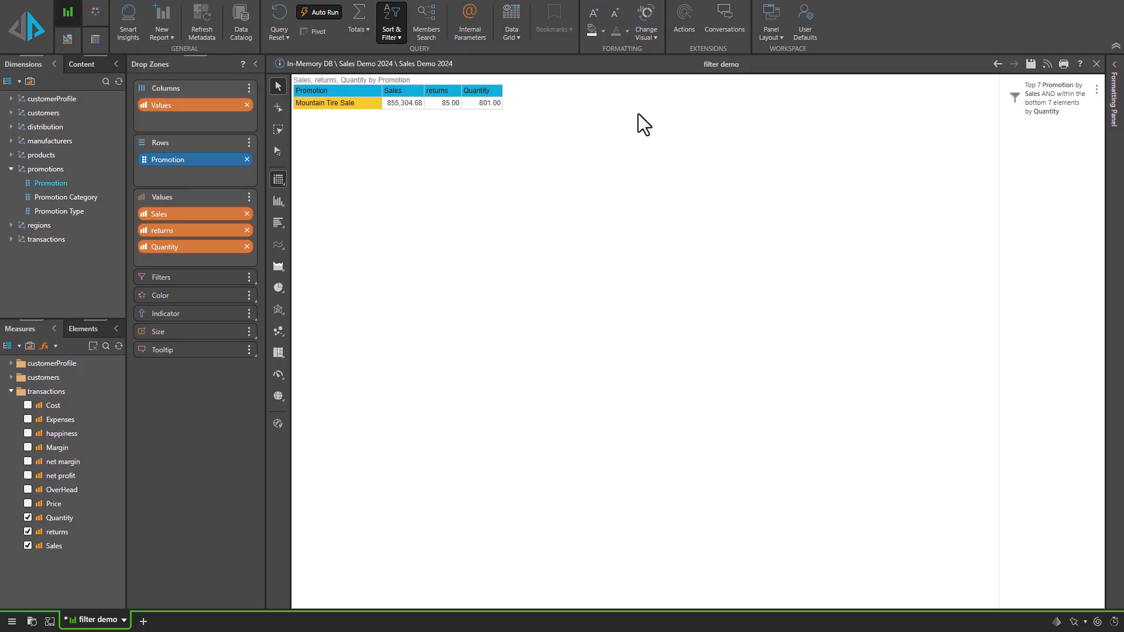
# Reopen the filter wizard and change the filter combination to Nested.
pyautogui.click(404, 40)
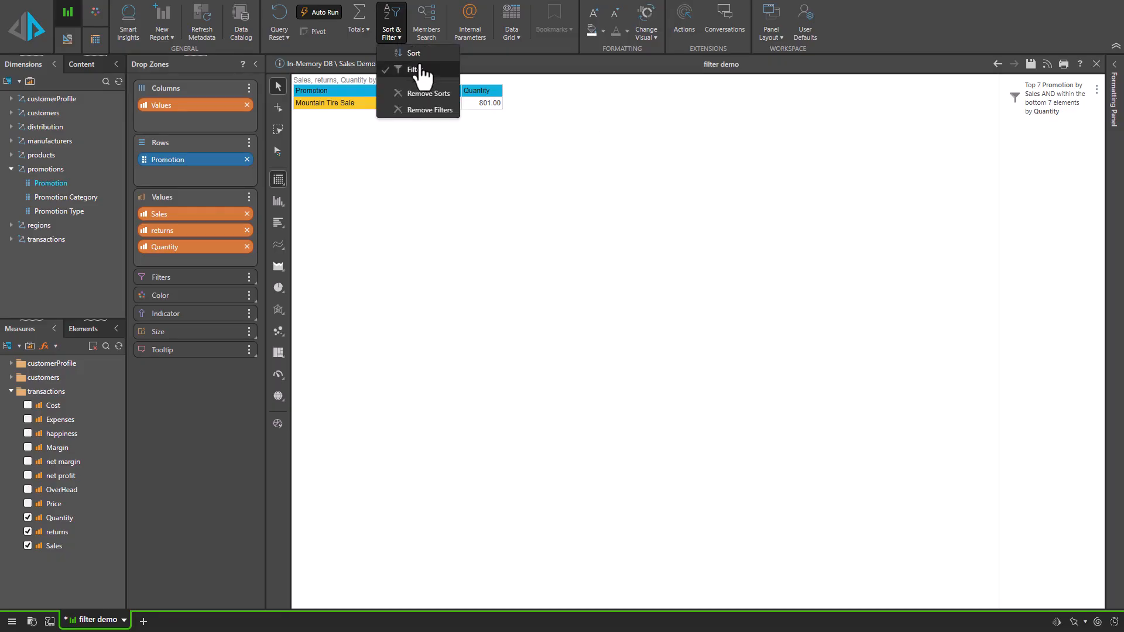
pyautogui.click(422, 75)
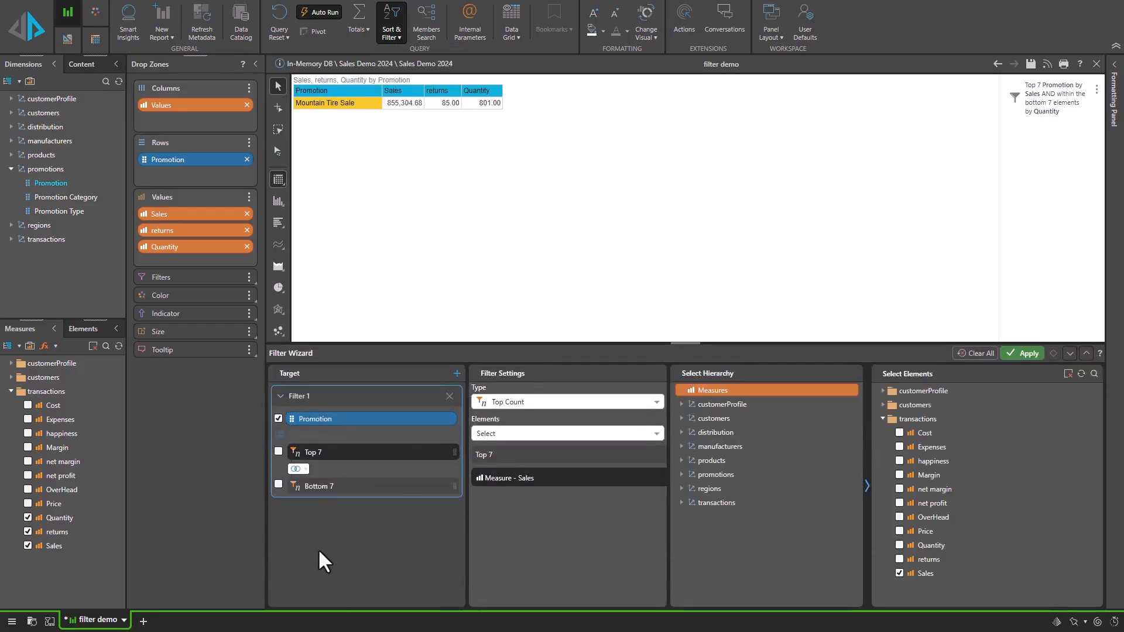
pyautogui.click(296, 488)
pyautogui.click(296, 469)
pyautogui.click(310, 516)
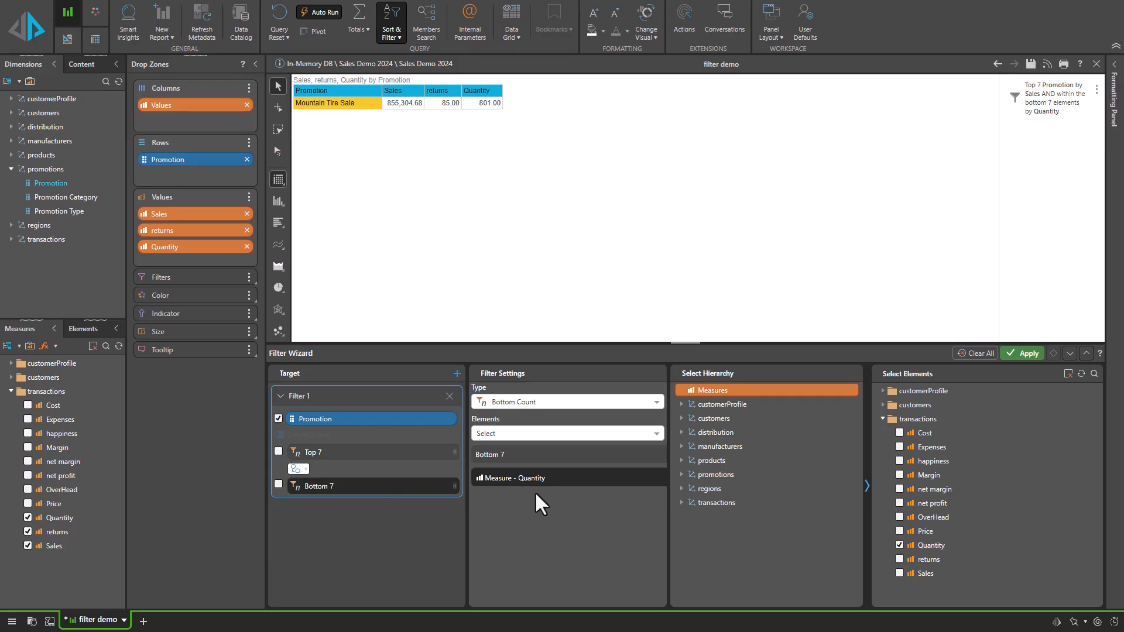
# Set the Quantity bottom count filter's value to 4 and apply the wizard.
pyautogui.click(577, 456)
pyautogui.click(729, 403)
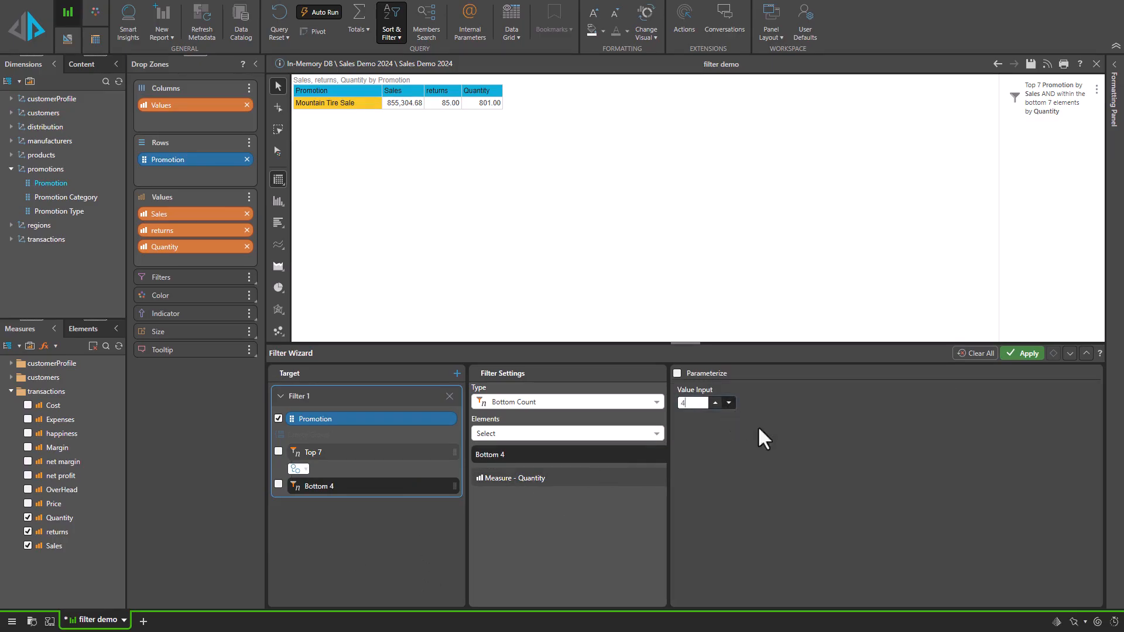
pyautogui.click(1023, 354)
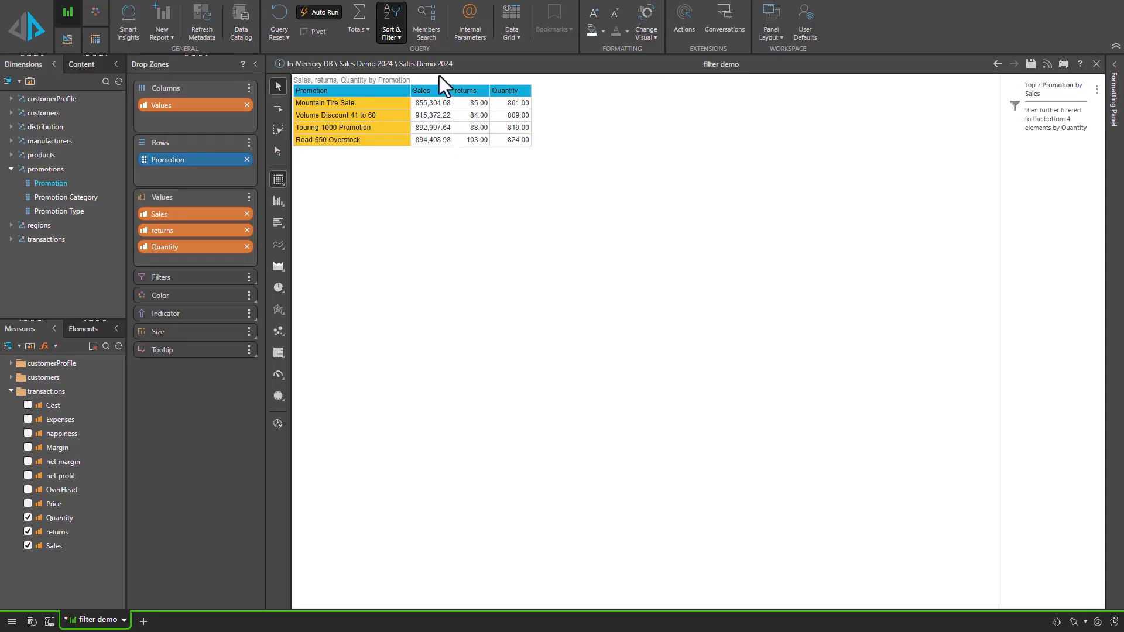
# Reopen the filter wizard and add a new count filter above the Bottom 4 filter.
pyautogui.click(392, 34)
pyautogui.click(403, 70)
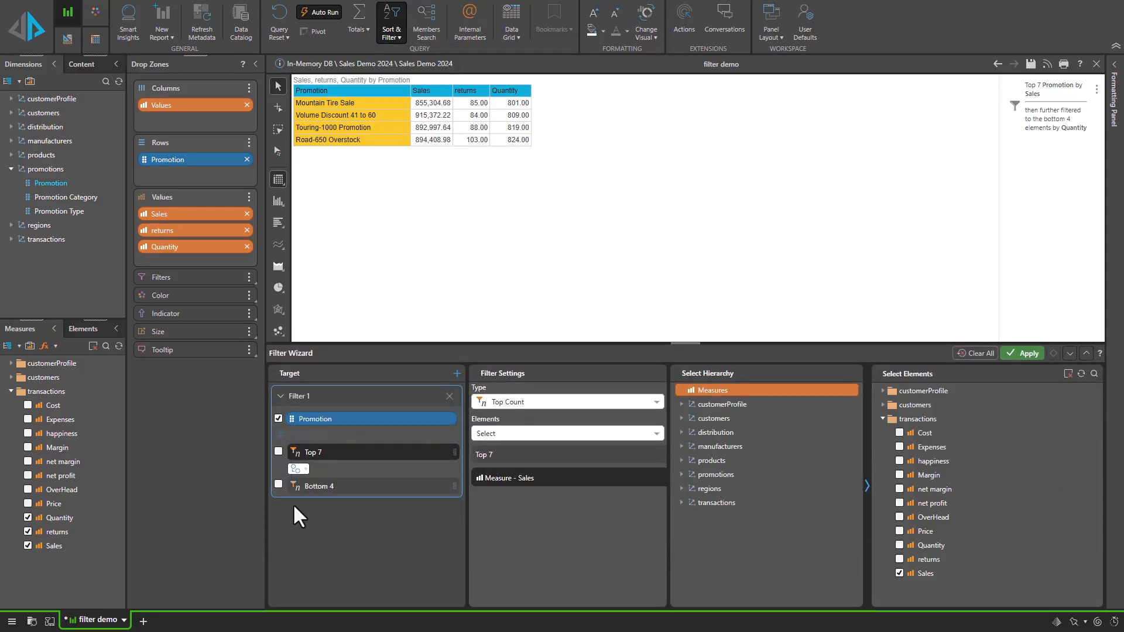
pyautogui.click(422, 486)
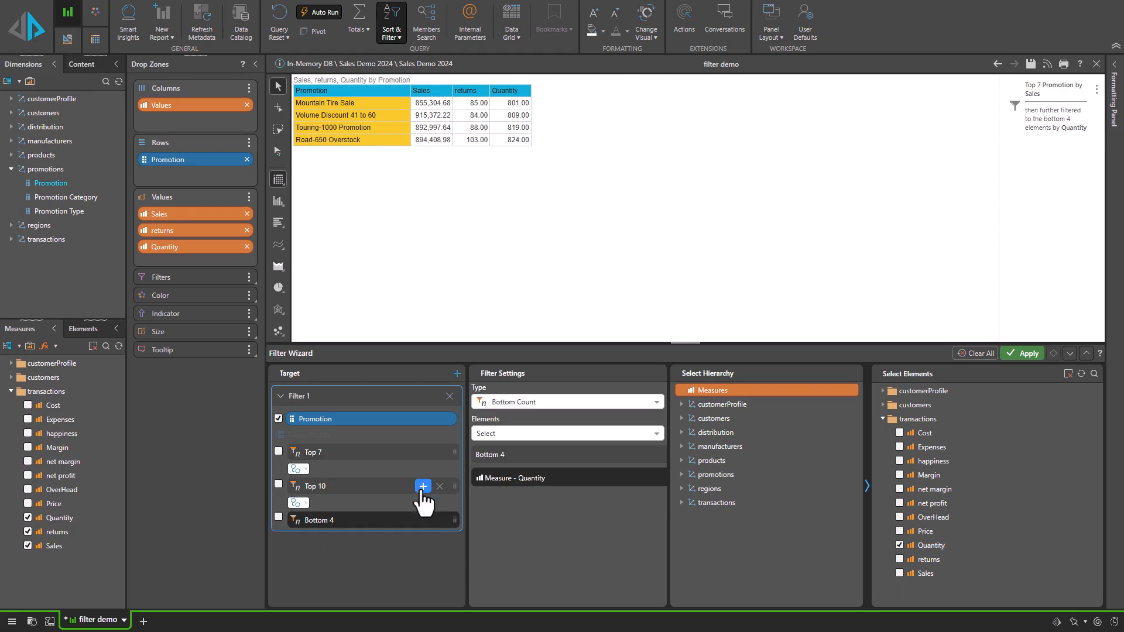
# Group the new Top 10 filter together with the Bottom 4 filter.
pyautogui.click(278, 484)
pyautogui.click(278, 516)
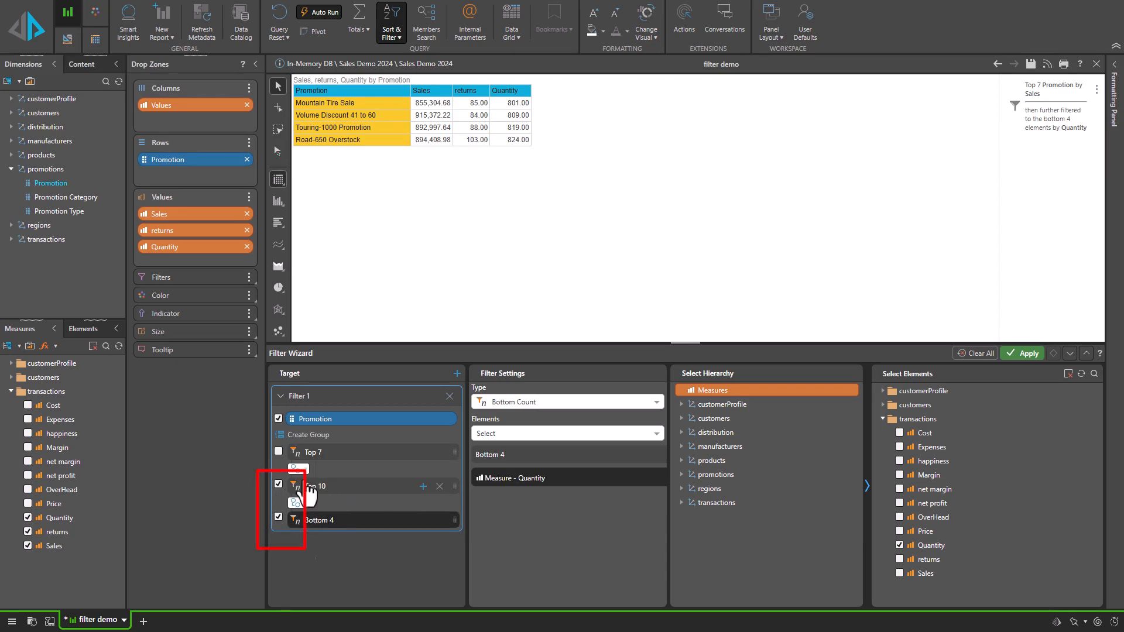
pyautogui.click(282, 437)
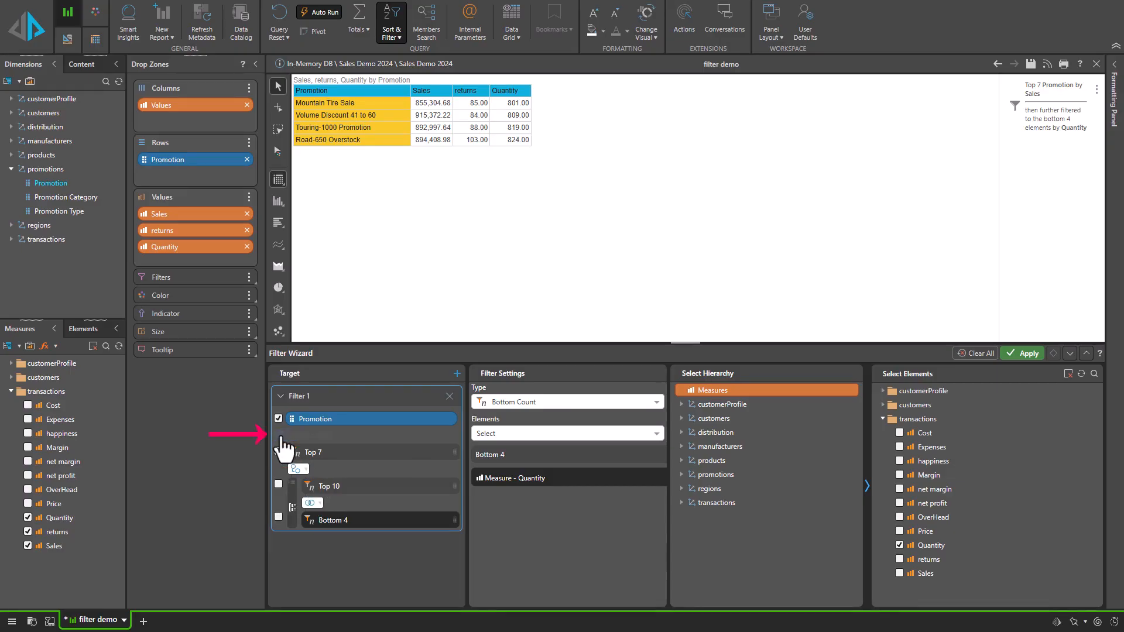
# Combine the grouped Top 10 and Bottom 4 filters with Or (Union).
pyautogui.click(312, 504)
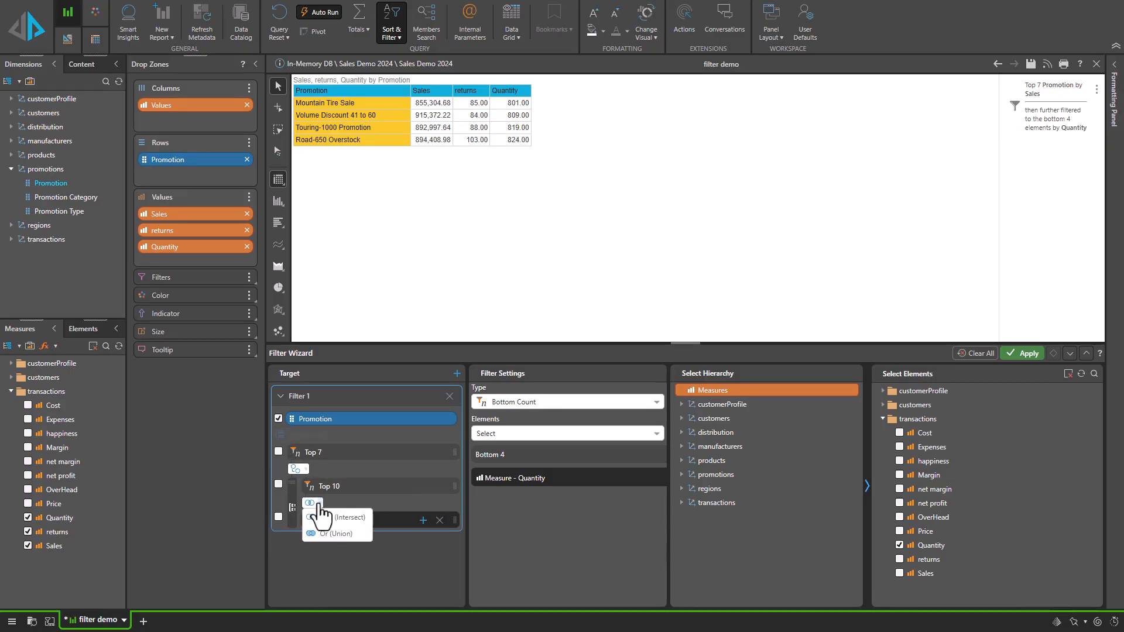
pyautogui.click(323, 533)
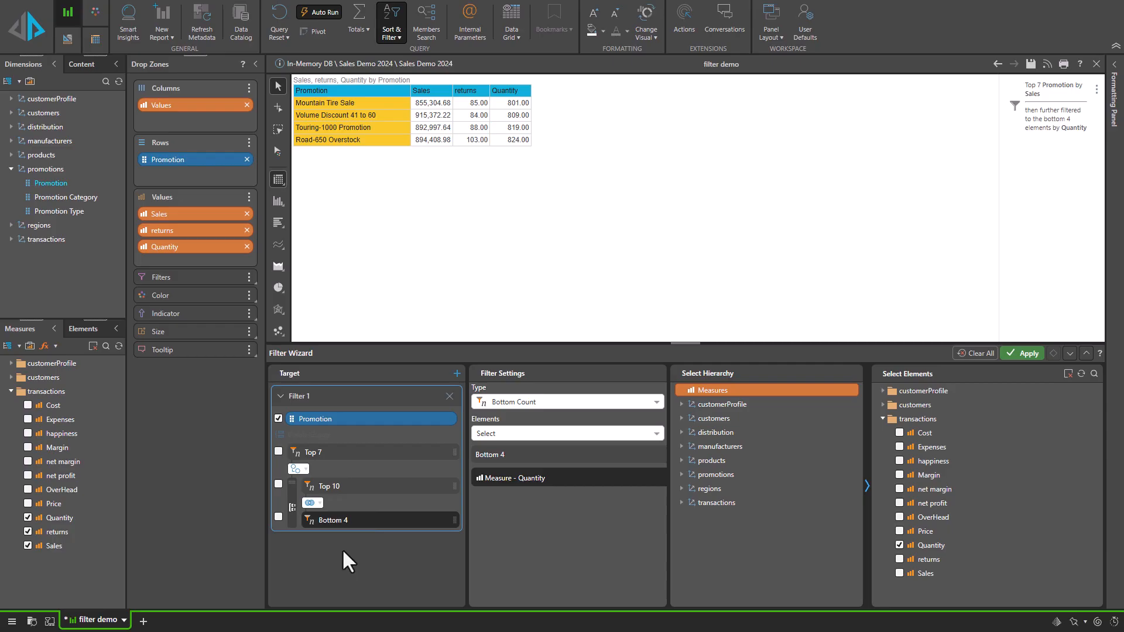
pyautogui.click(301, 470)
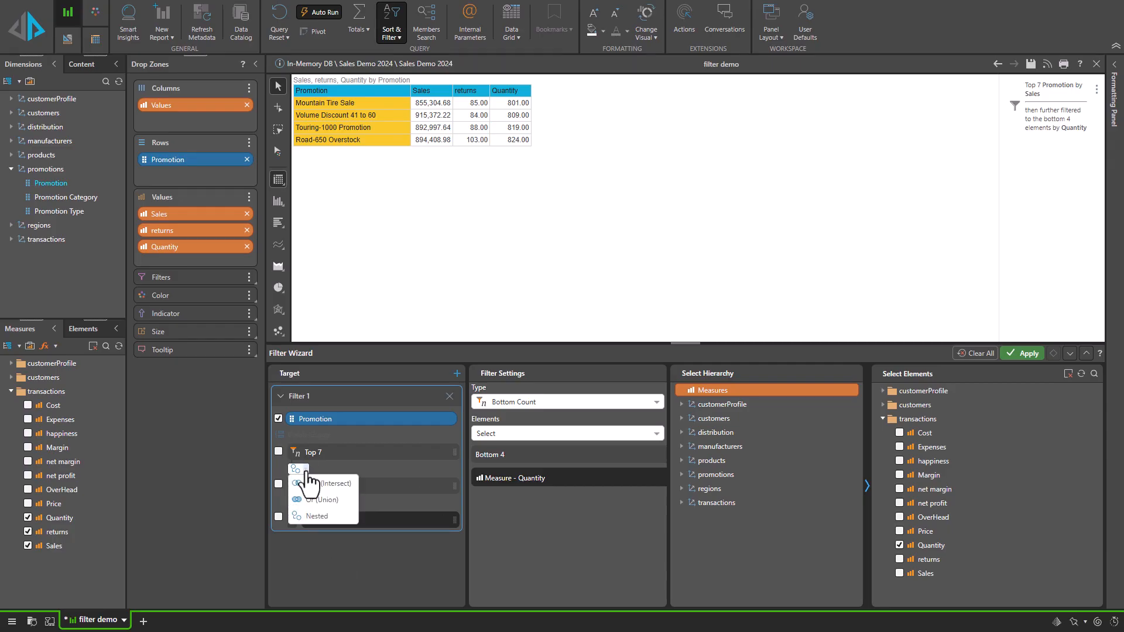
pyautogui.click(327, 466)
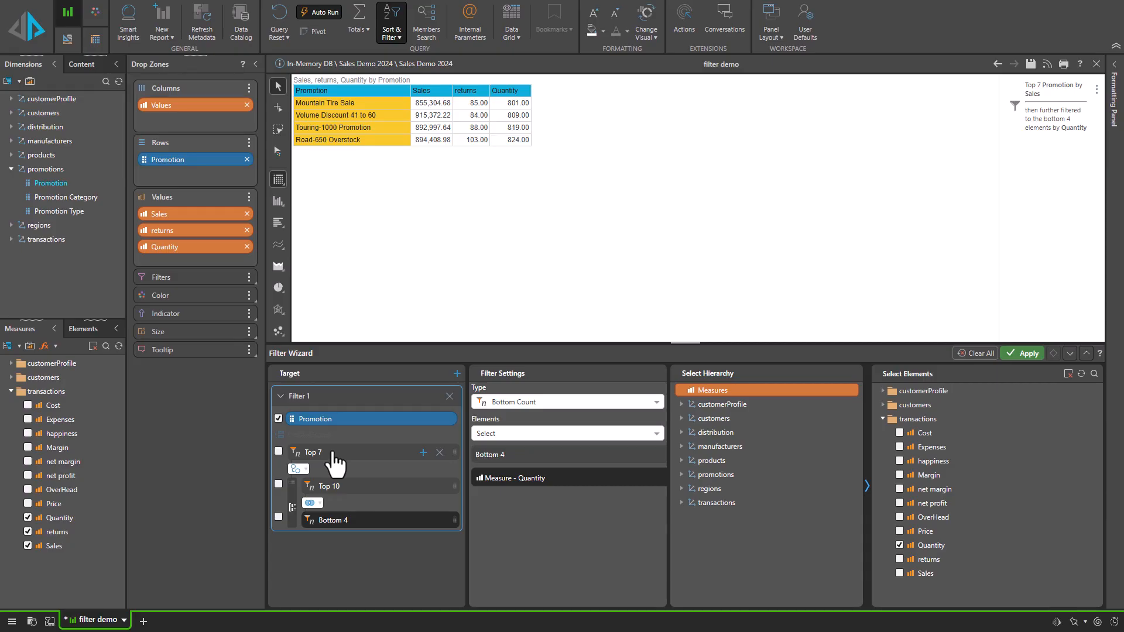
# Select the top-level Top 7 filter and raise its count value to 10.
pyautogui.click(333, 455)
pyautogui.click(577, 456)
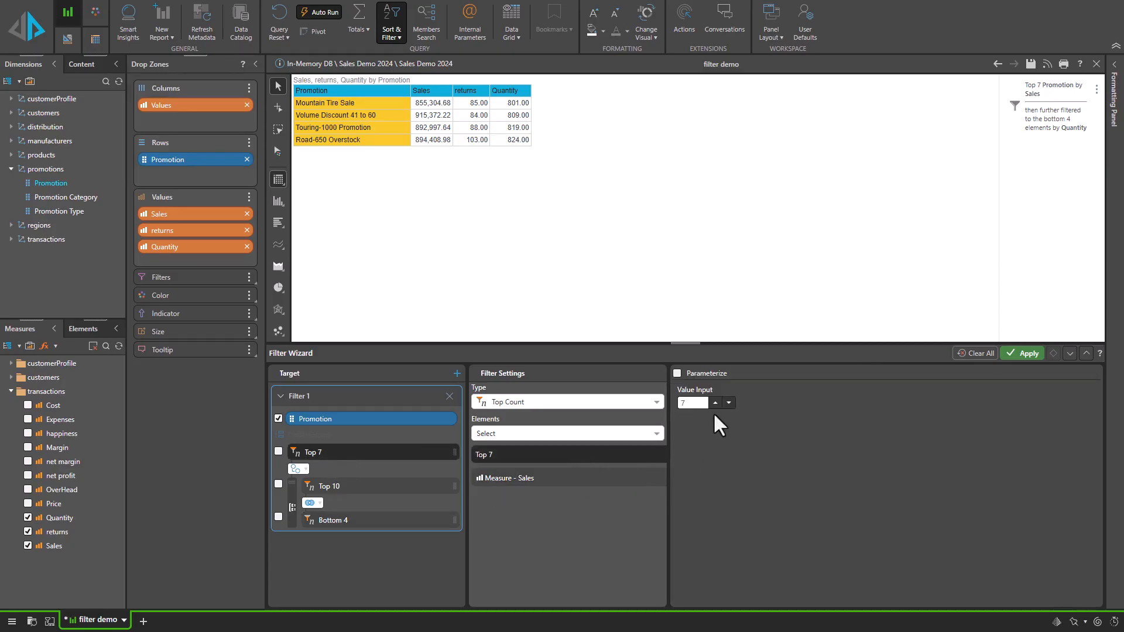
pyautogui.click(715, 403)
pyautogui.click(715, 403)
pyautogui.click(715, 403)
# Set the inner grouped filter to Top Count with a value of 3.
pyautogui.click(354, 487)
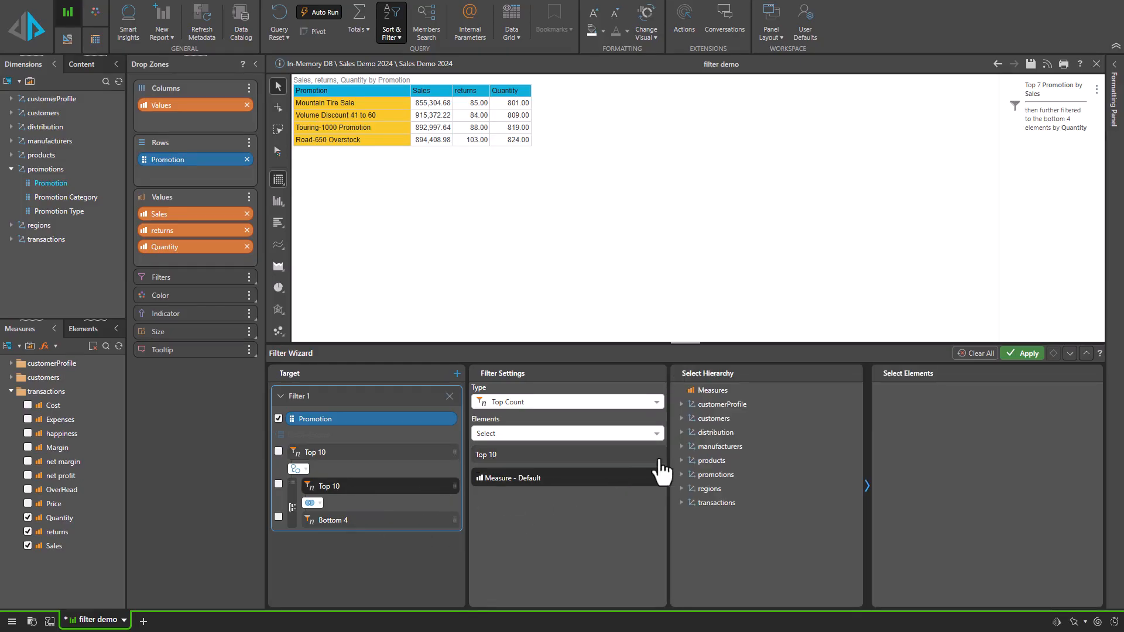
pyautogui.click(618, 404)
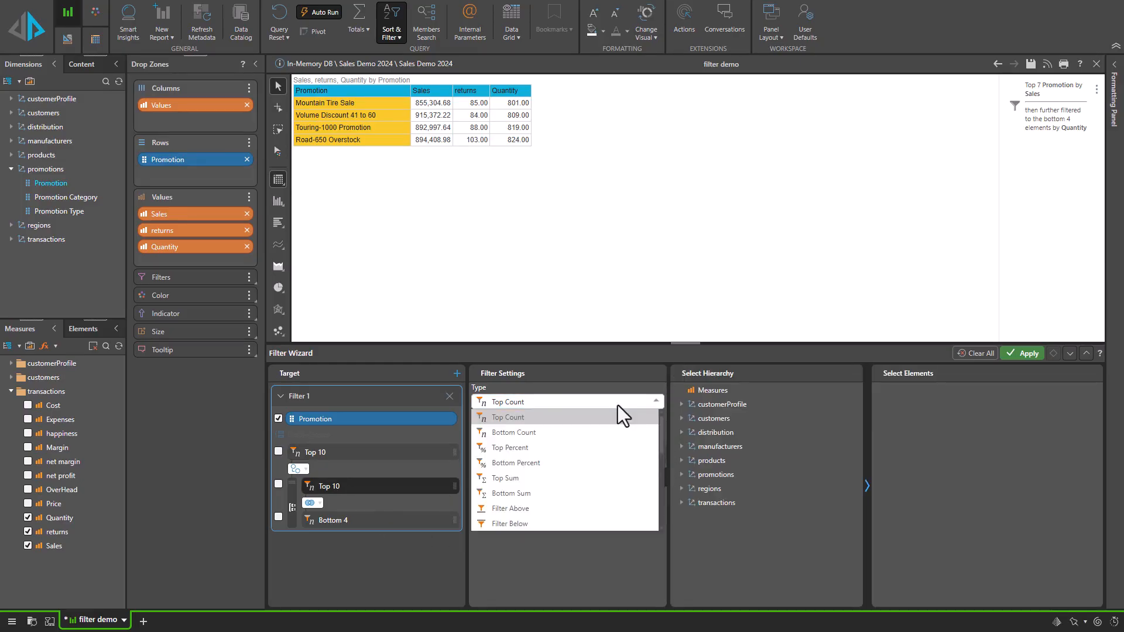
pyautogui.click(617, 417)
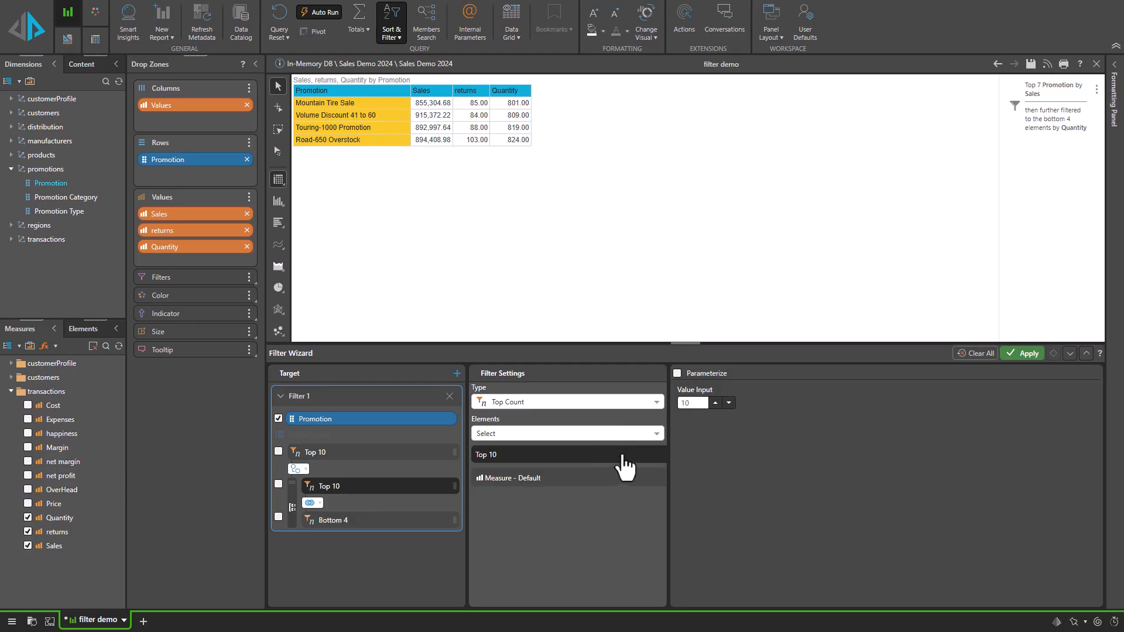
pyautogui.click(728, 403)
pyautogui.click(729, 404)
pyautogui.click(728, 404)
# Keep the grouped filters combined with Or (Union) and set the bottom count filter's value to 3.
pyautogui.click(311, 503)
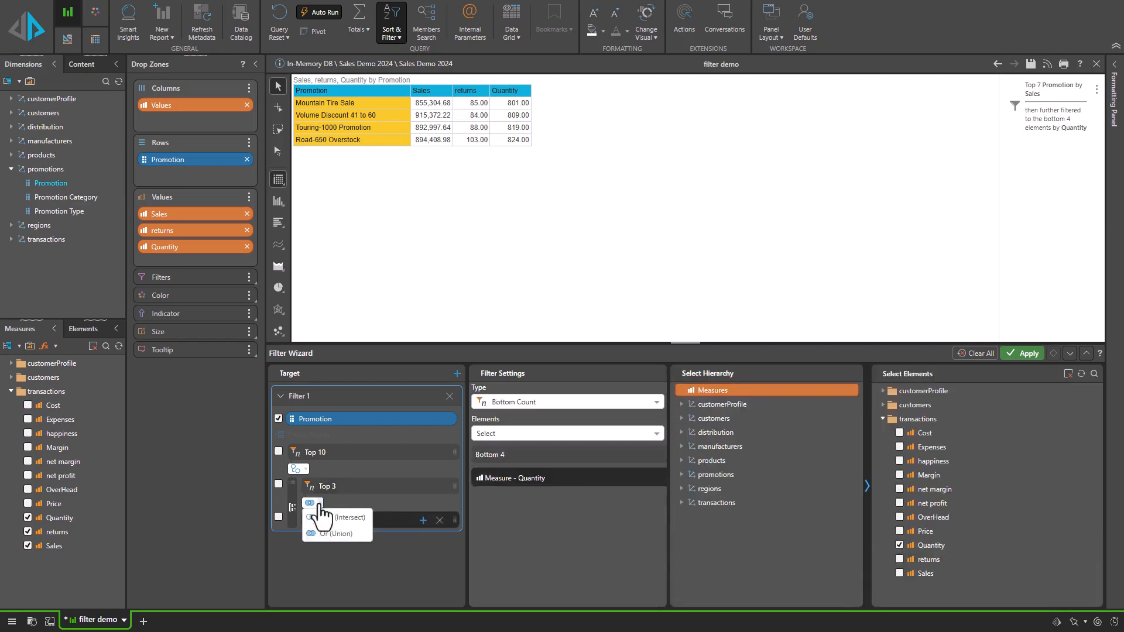
pyautogui.click(338, 535)
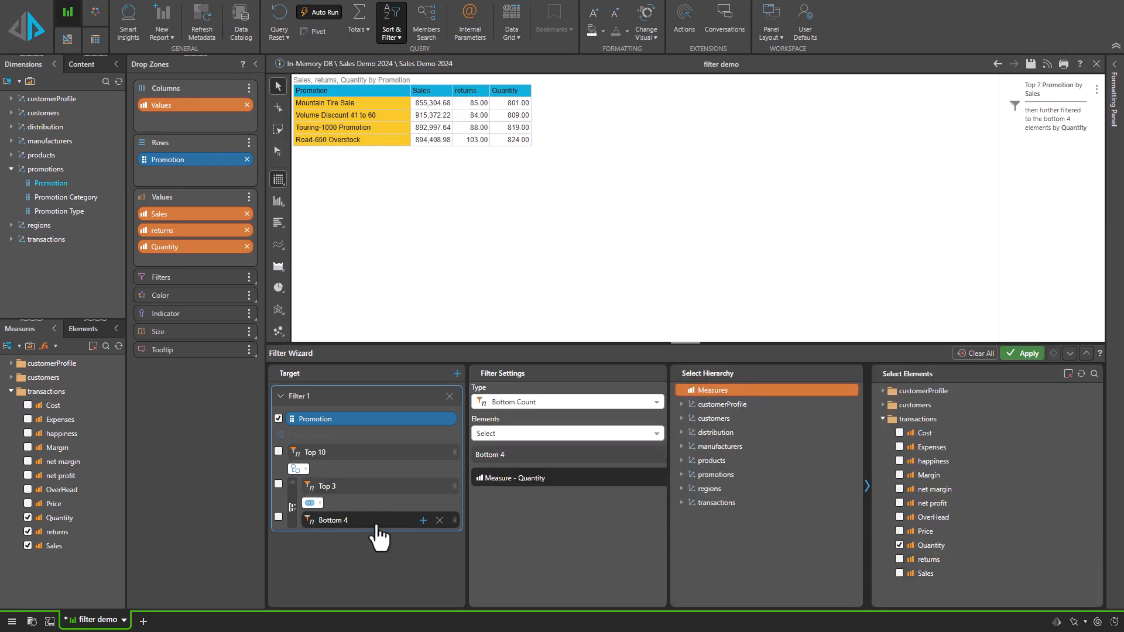
pyautogui.click(610, 460)
pyautogui.click(728, 403)
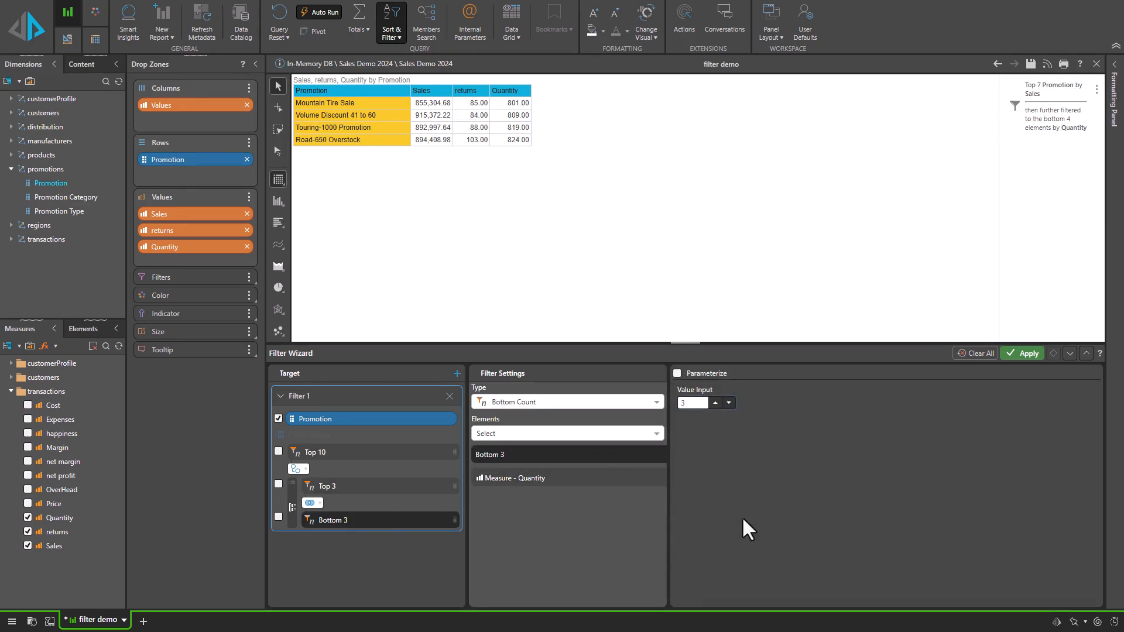
# Set the Top 3 filter's measure to happiness from transactions and apply the wizard.
pyautogui.click(366, 487)
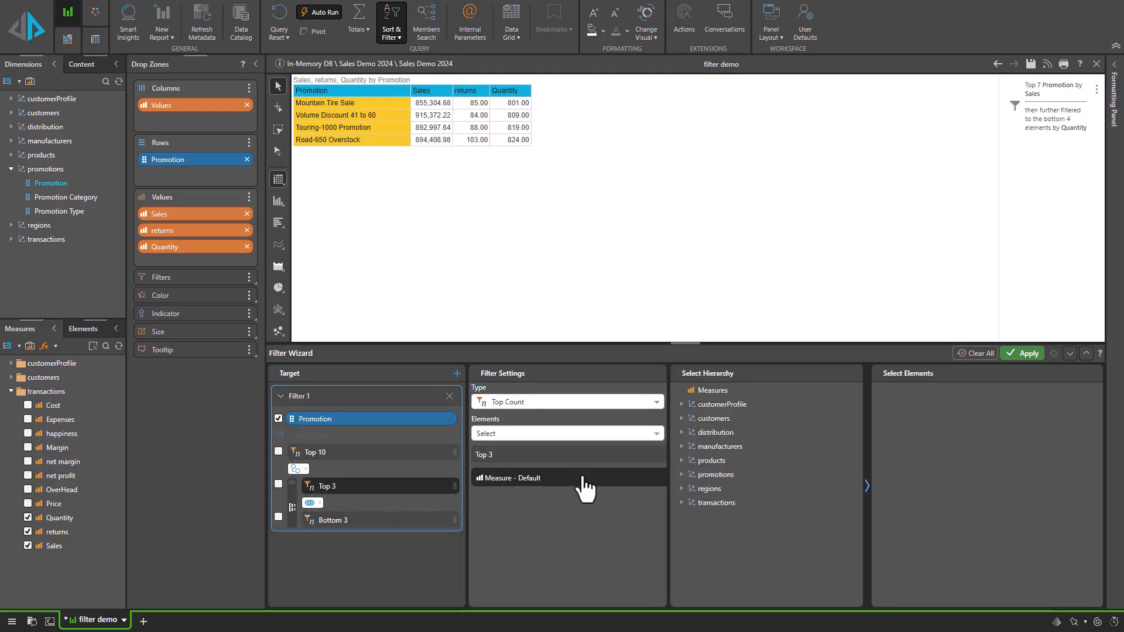
pyautogui.click(722, 391)
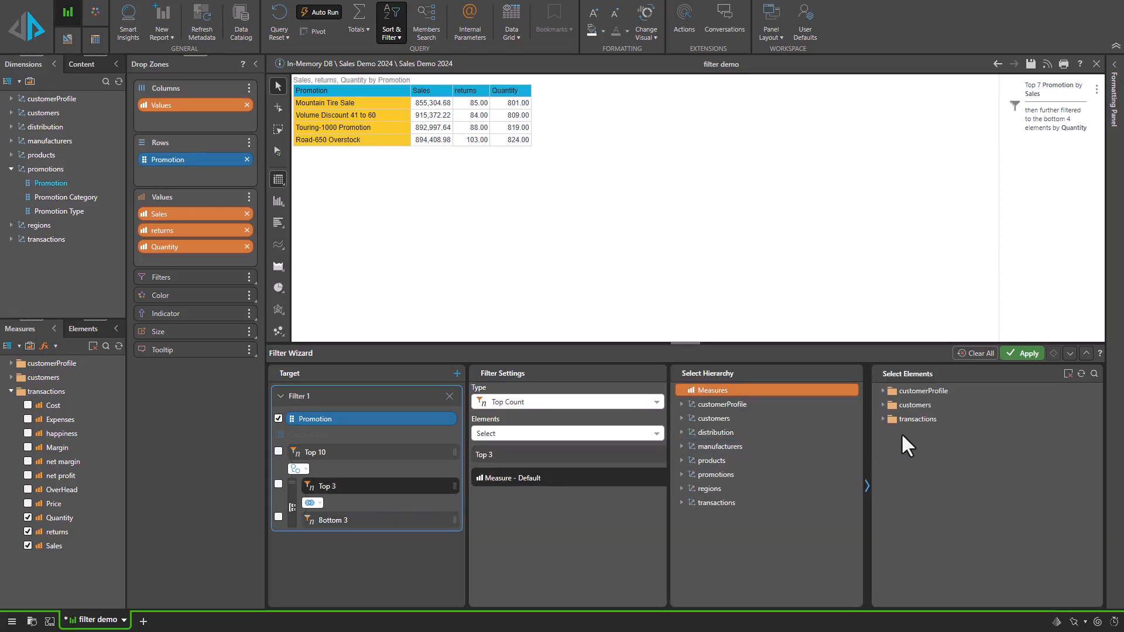
pyautogui.click(883, 419)
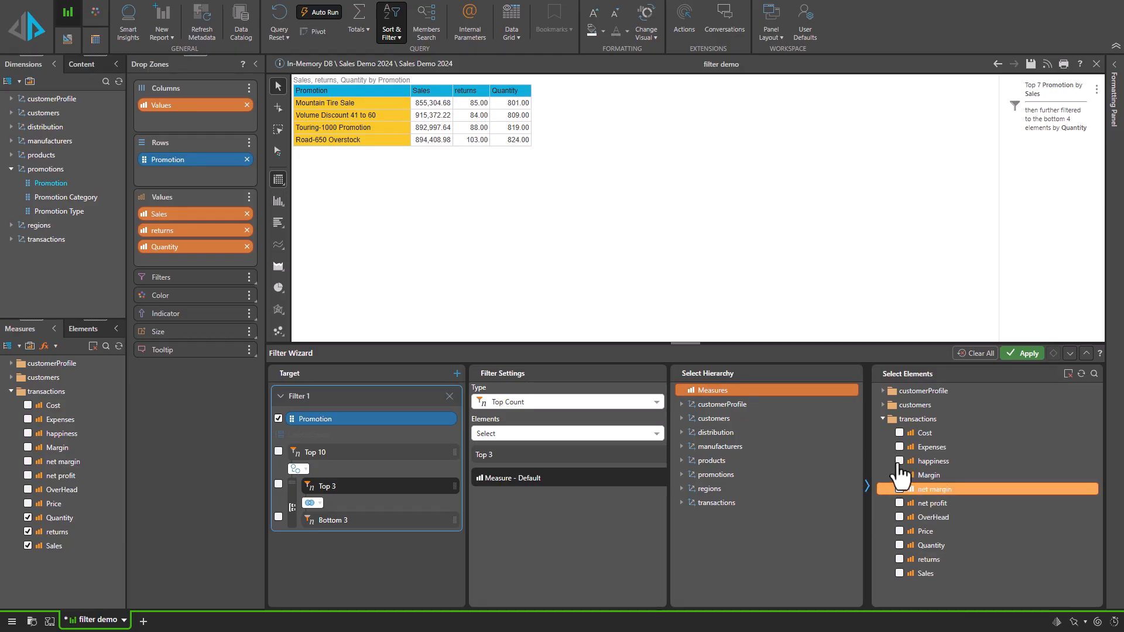
pyautogui.click(931, 462)
pyautogui.click(1026, 354)
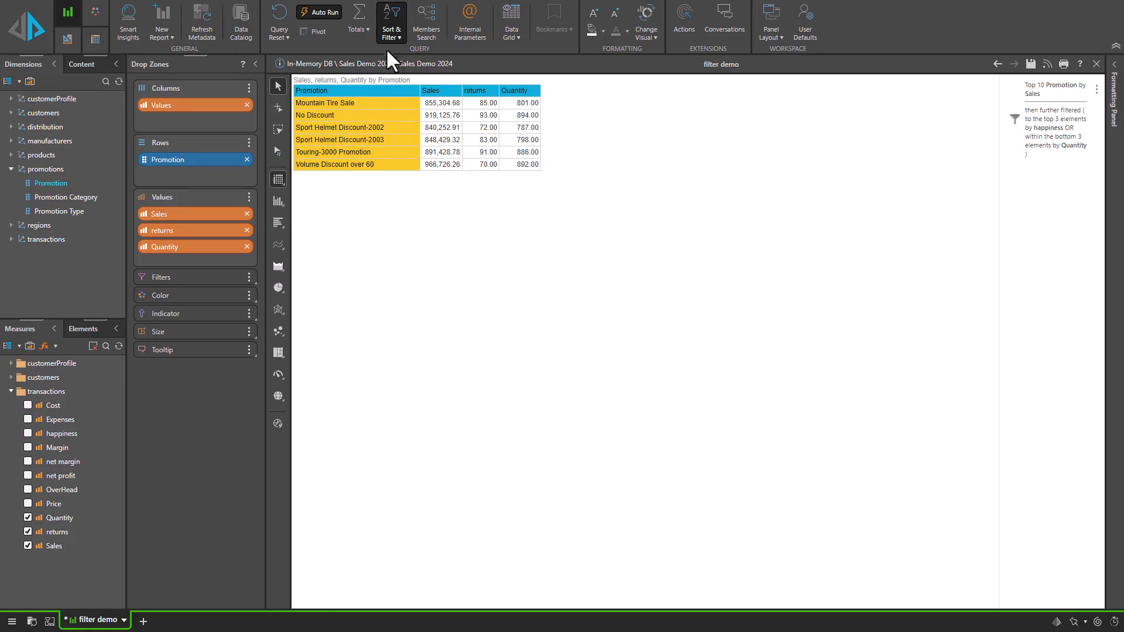
# Reopen the filter wizard, combine the Top 10 filter with the grouped filters using And (Intersect), and apply.
pyautogui.click(391, 33)
pyautogui.click(394, 92)
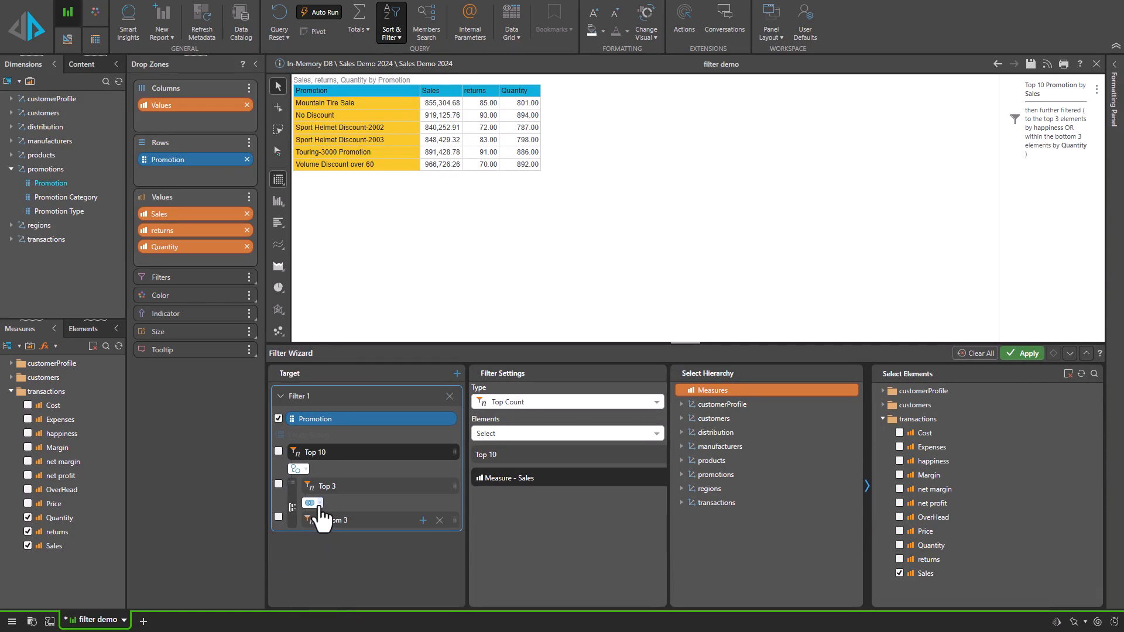
pyautogui.click(304, 470)
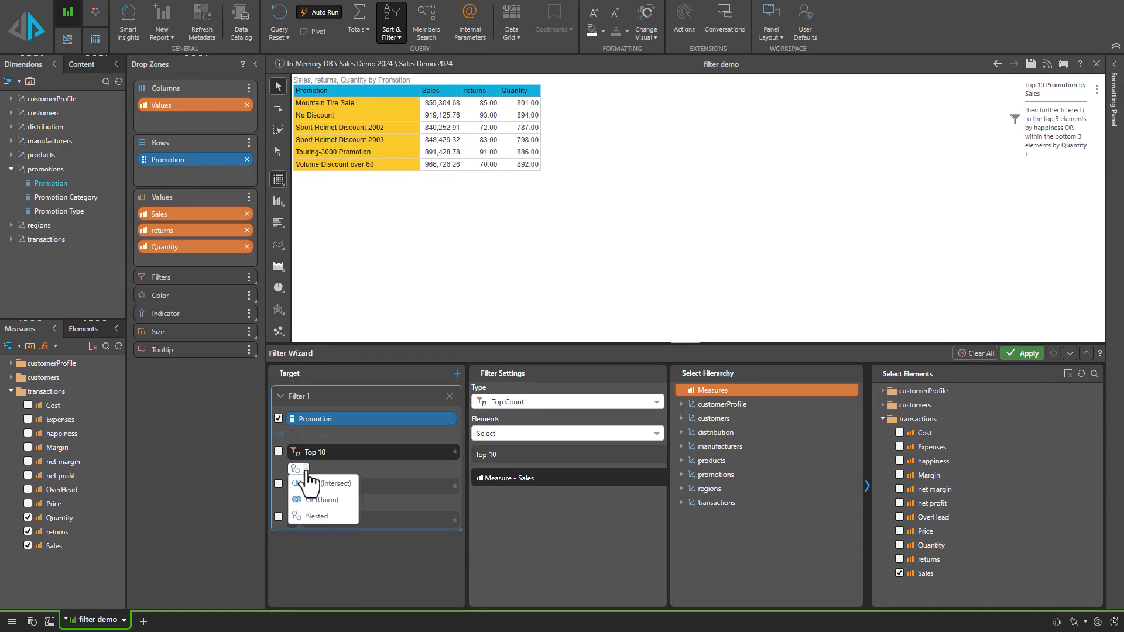
pyautogui.click(311, 483)
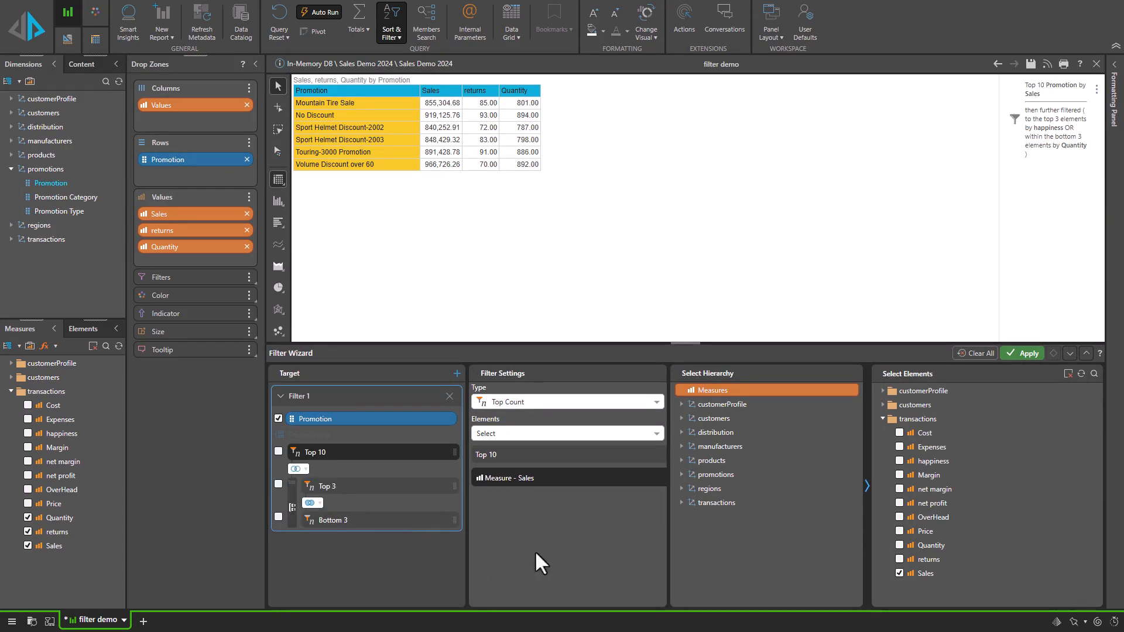
pyautogui.click(1024, 353)
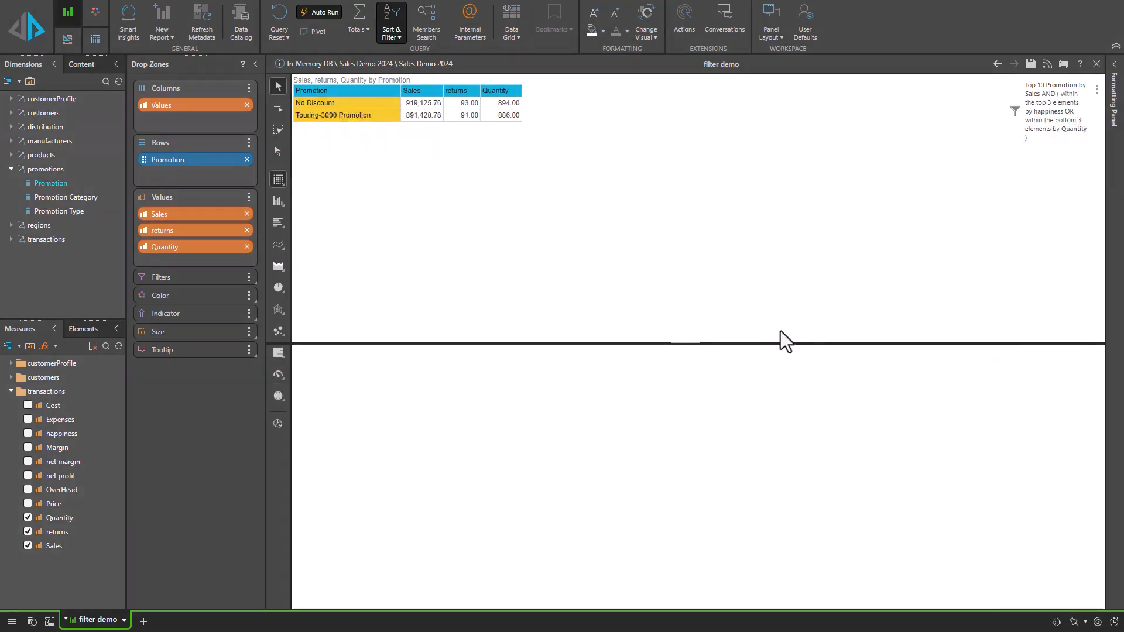